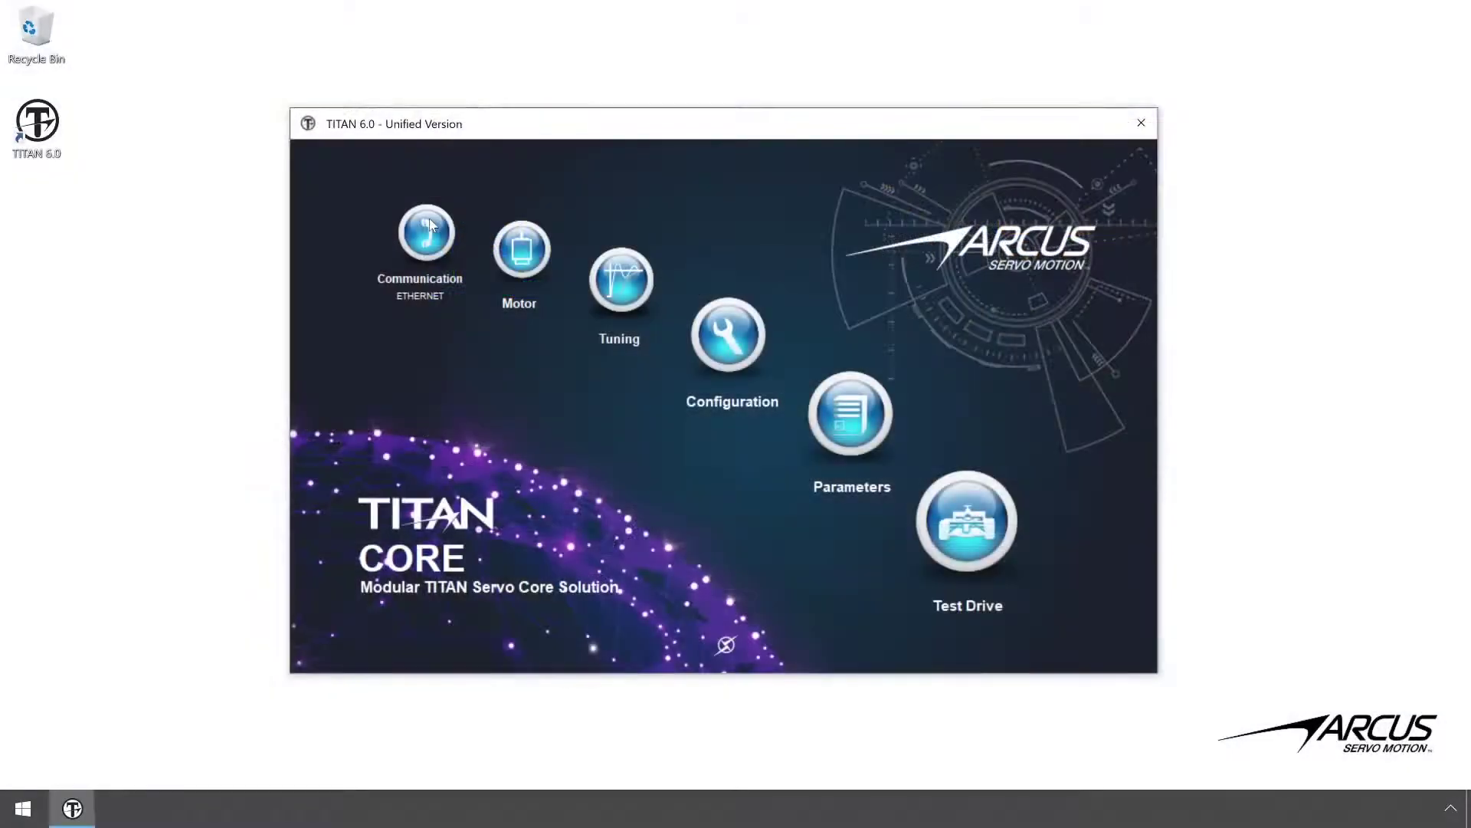
Run a Communication Check to verify Ethernet contact with the TITAN drive, then close Communication Setup.
left_click(430, 227)
left_click(921, 470)
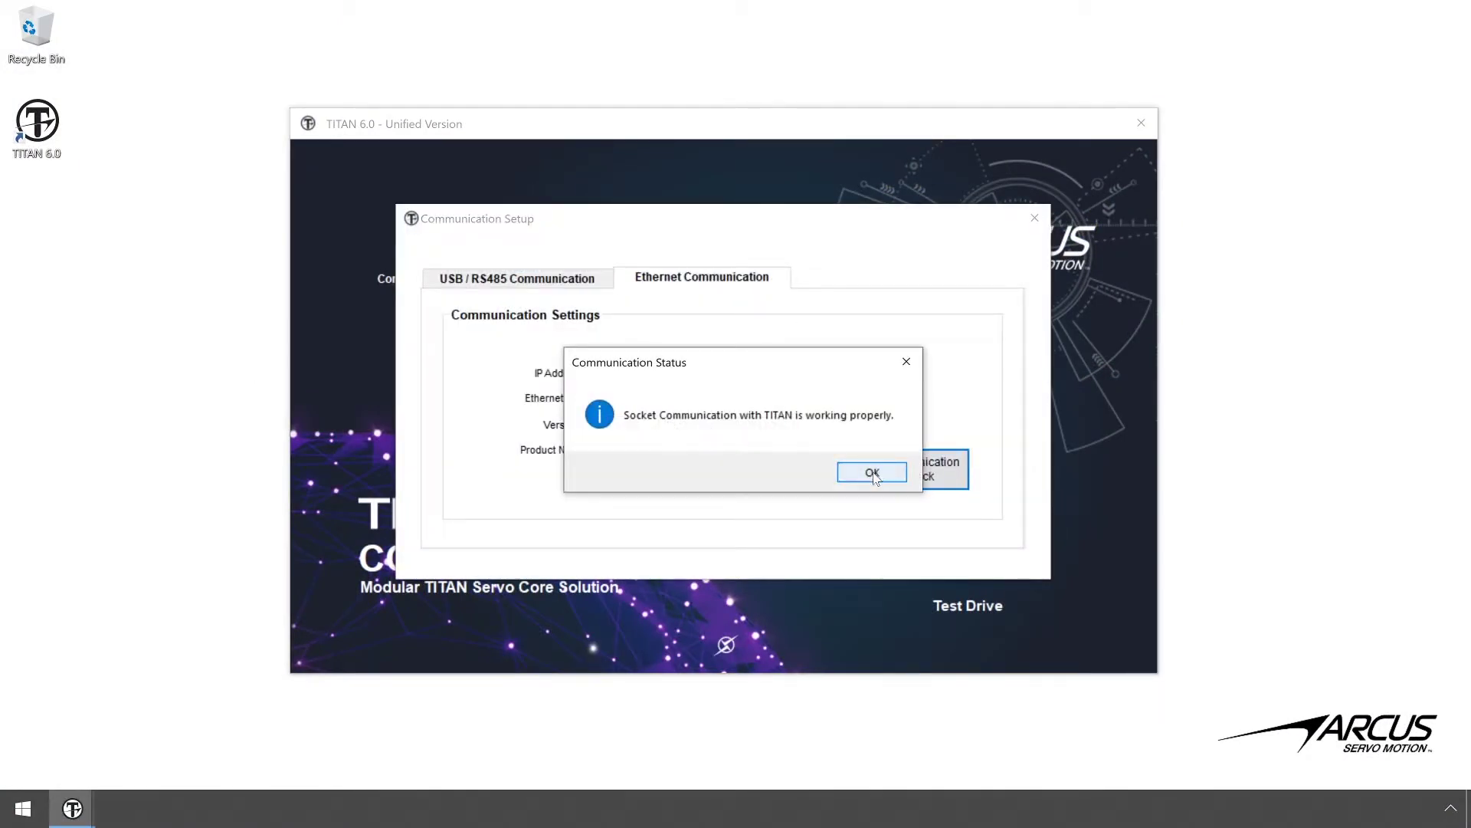
left_click(872, 473)
left_click(1035, 218)
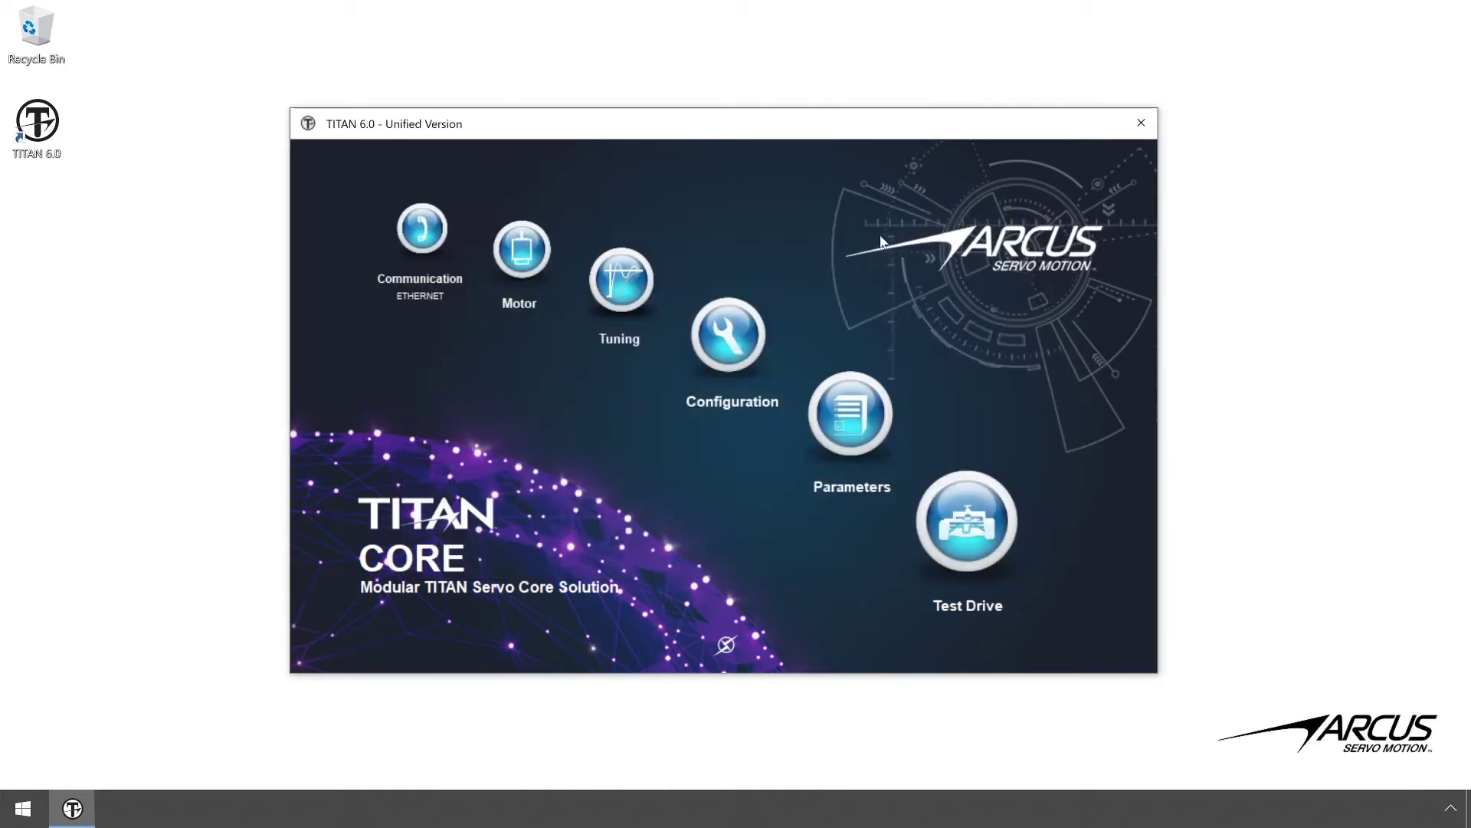
Load STP-17.tdb in Motor Parameters, download it to the drive, and close the window.
left_click(546, 249)
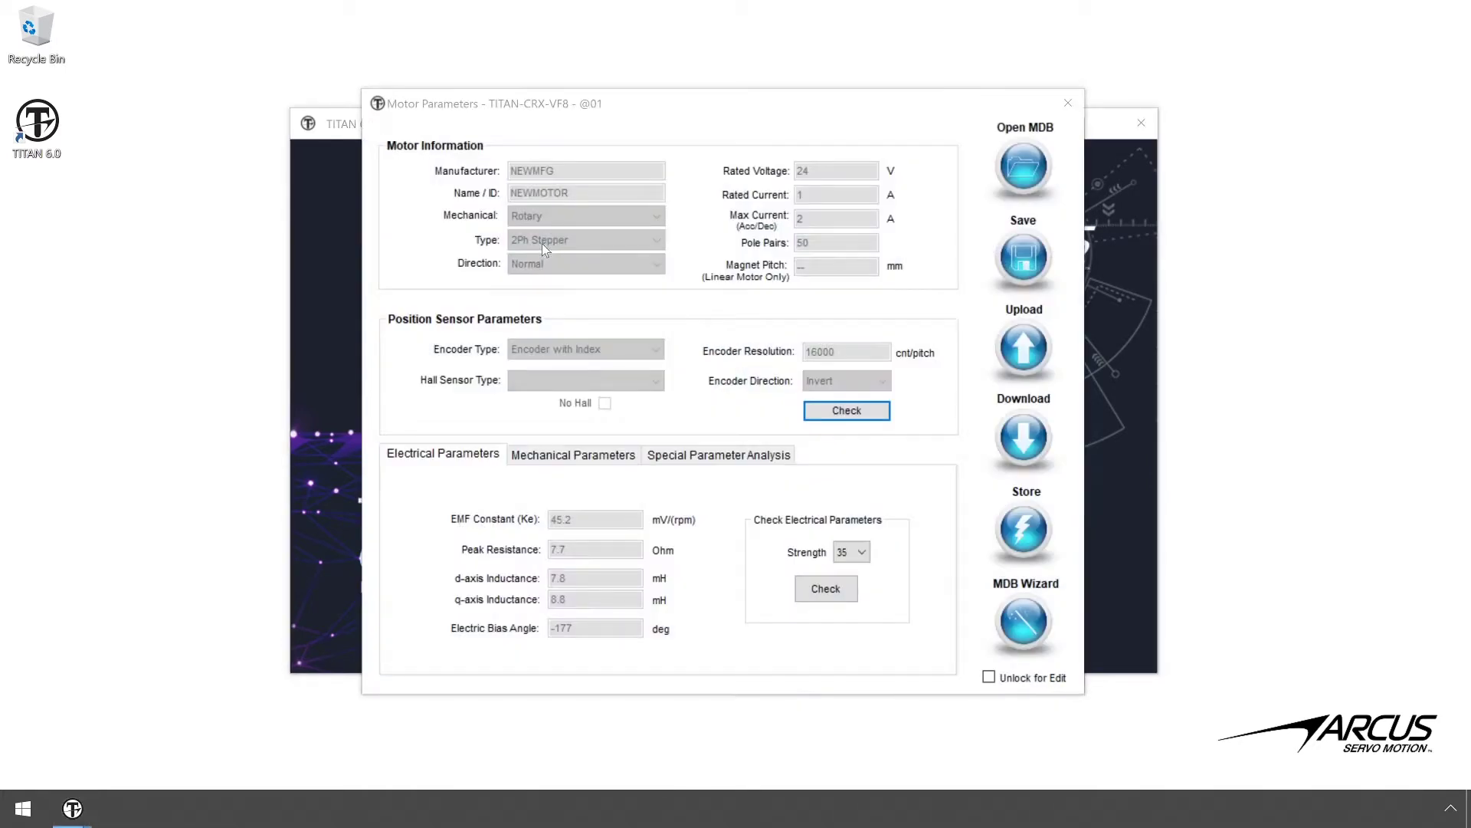
left_click(1024, 167)
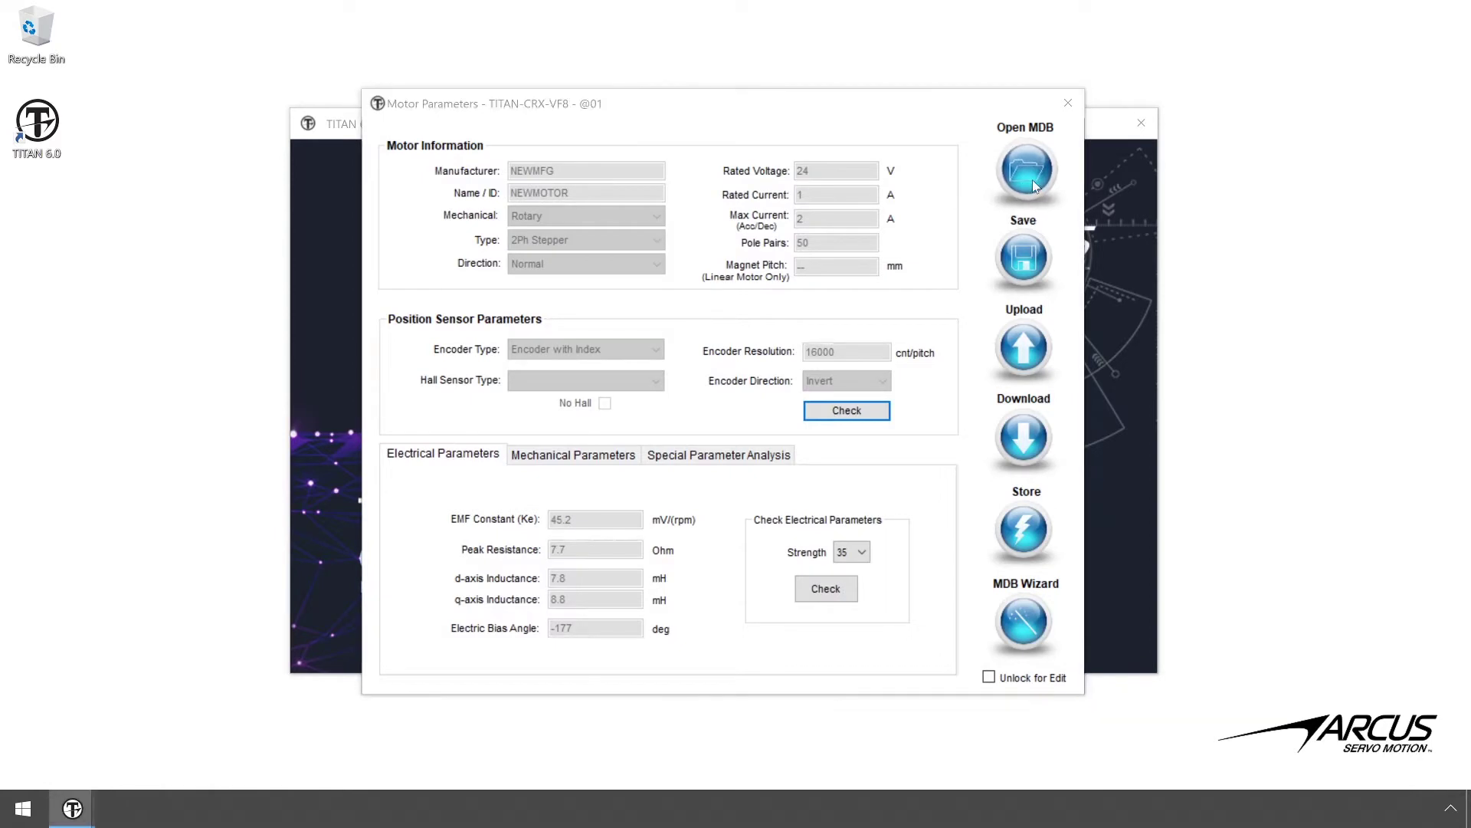
left_click(611, 263)
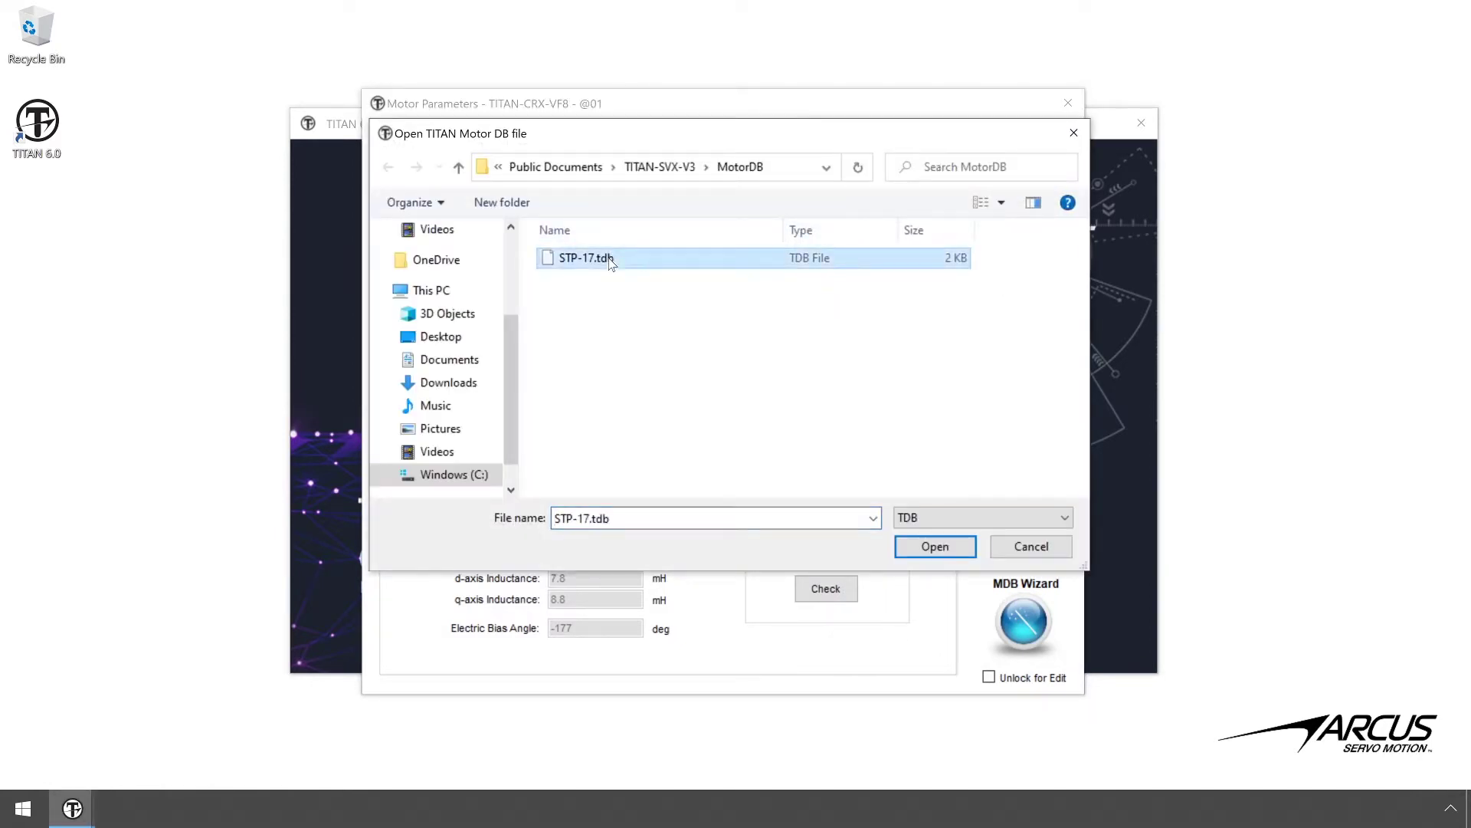
left_click(922, 550)
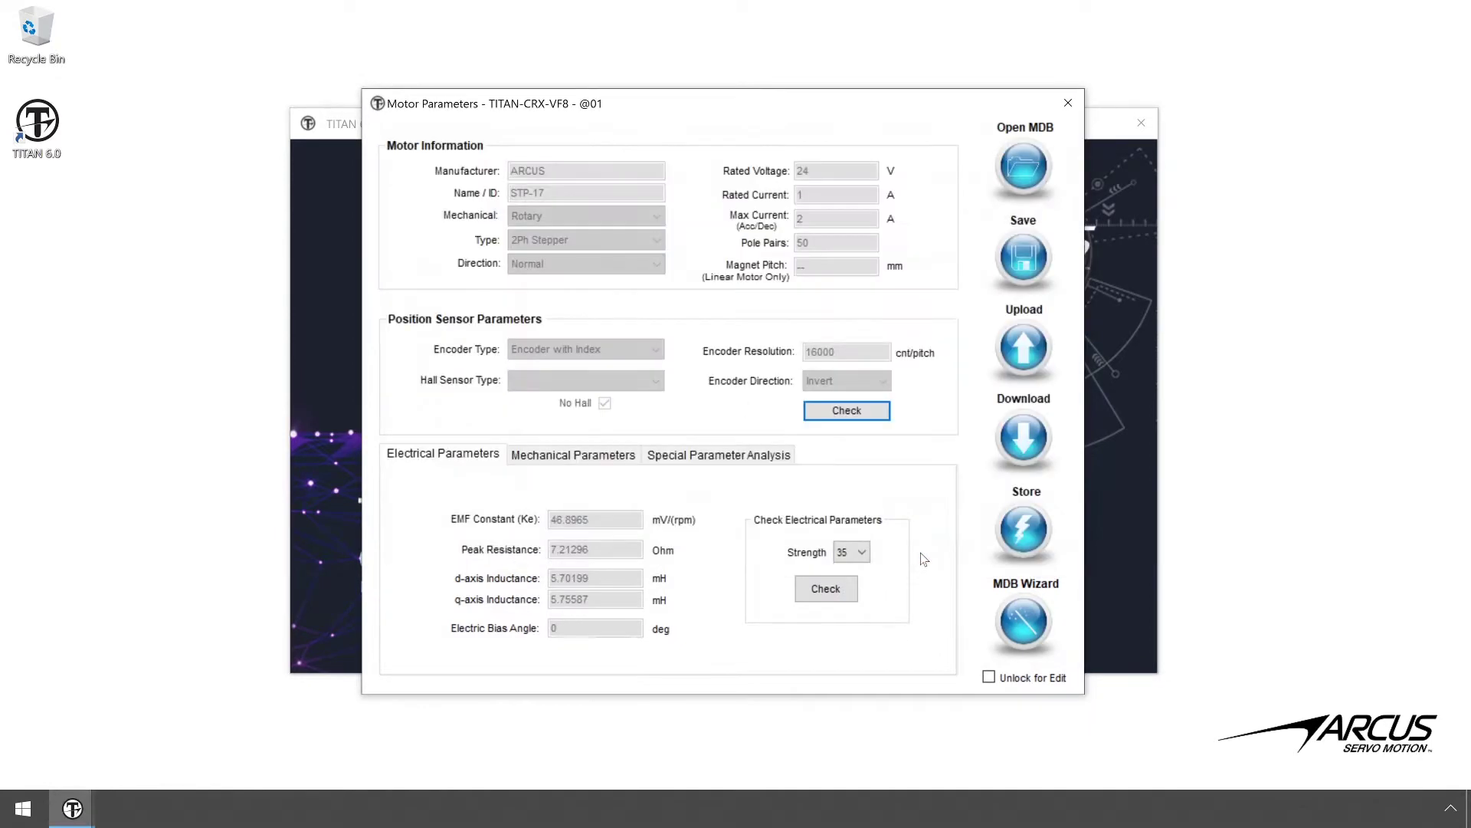
left_click(1038, 442)
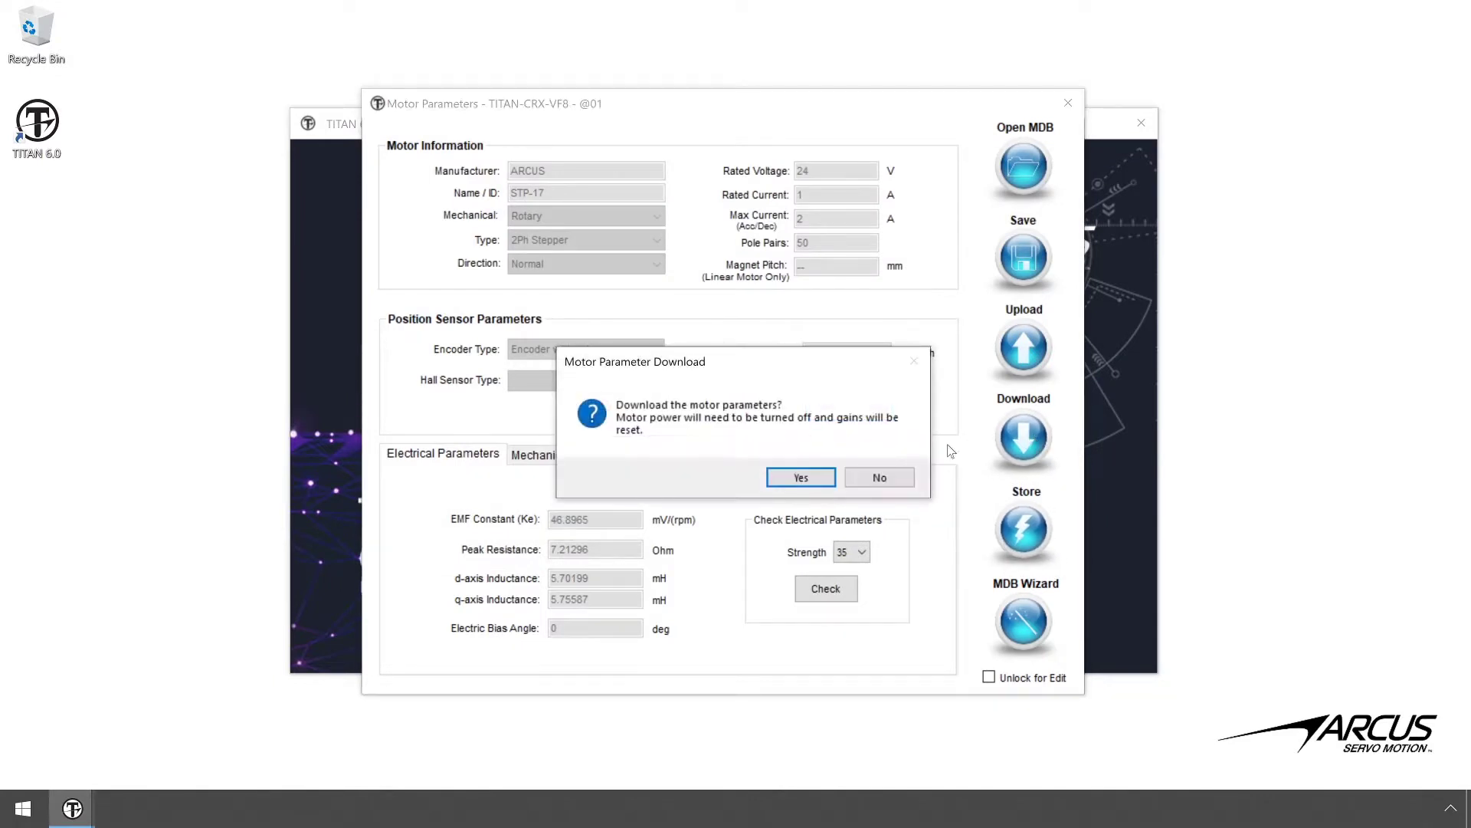
left_click(800, 478)
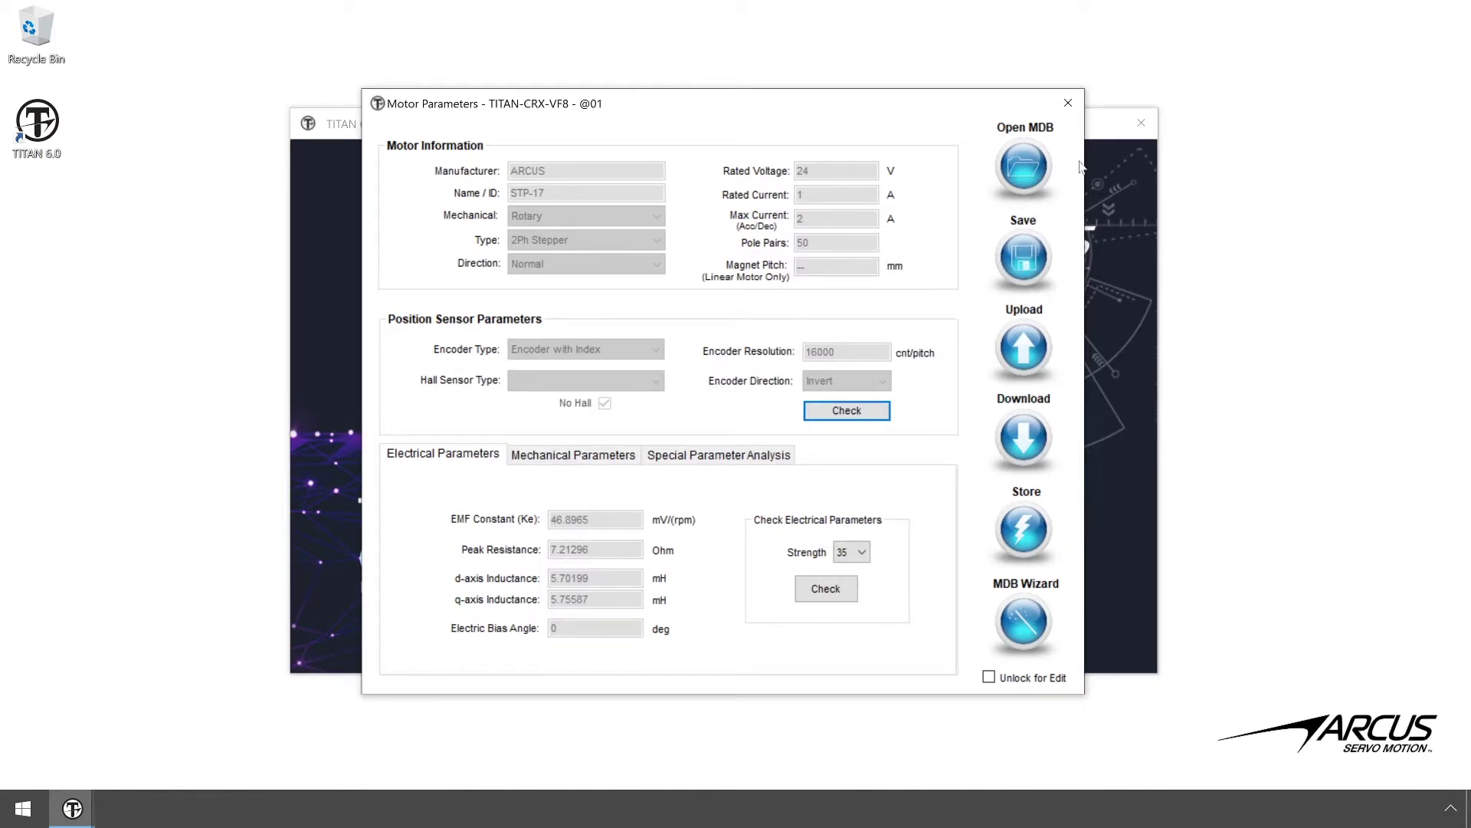
left_click(1069, 103)
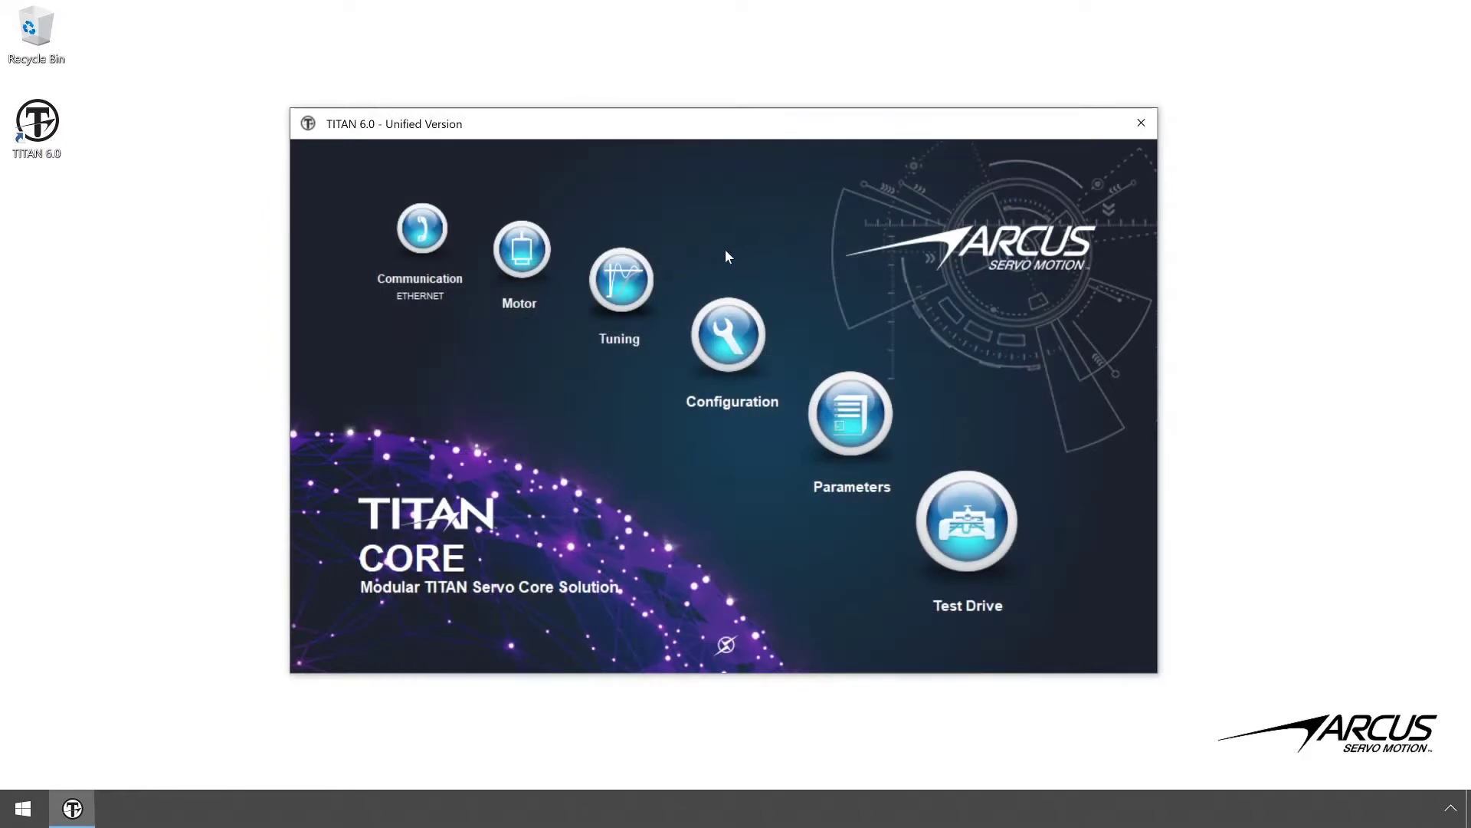
Launch Auto Detect from Tuning and continue past the risk acknowledgement to Soft Limit Setup.
left_click(648, 275)
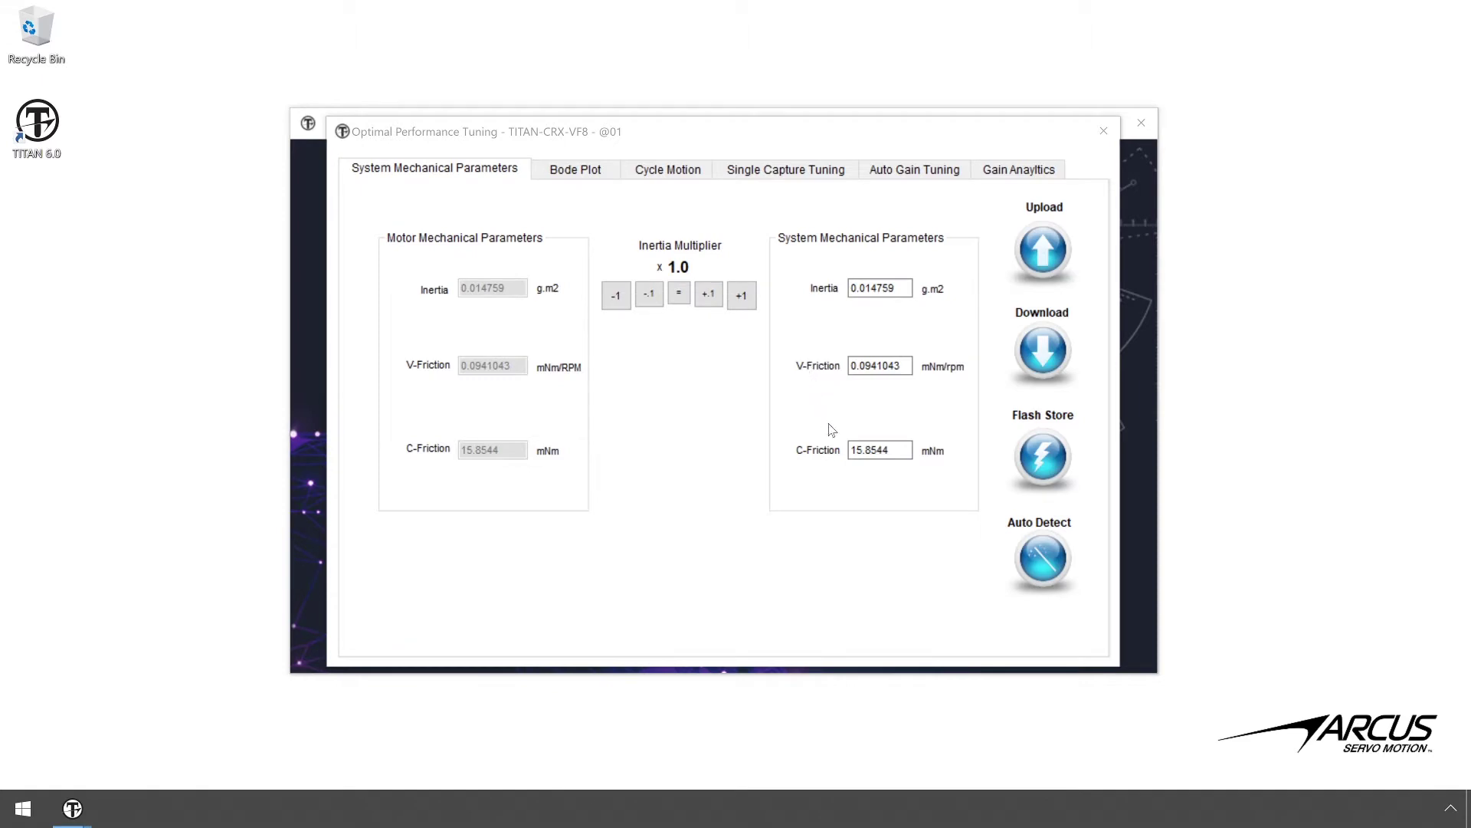
left_click(1050, 552)
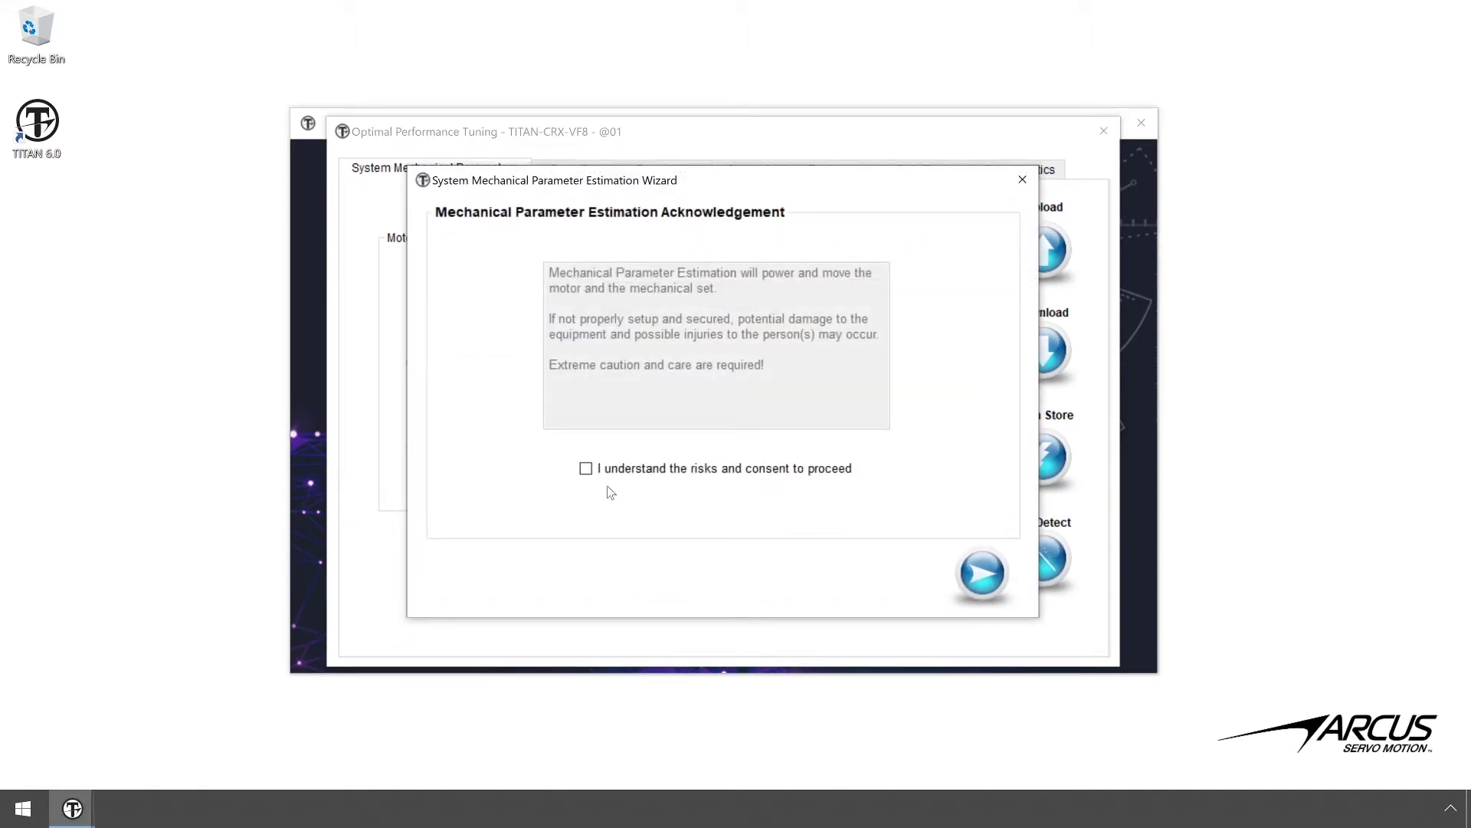
left_click(979, 586)
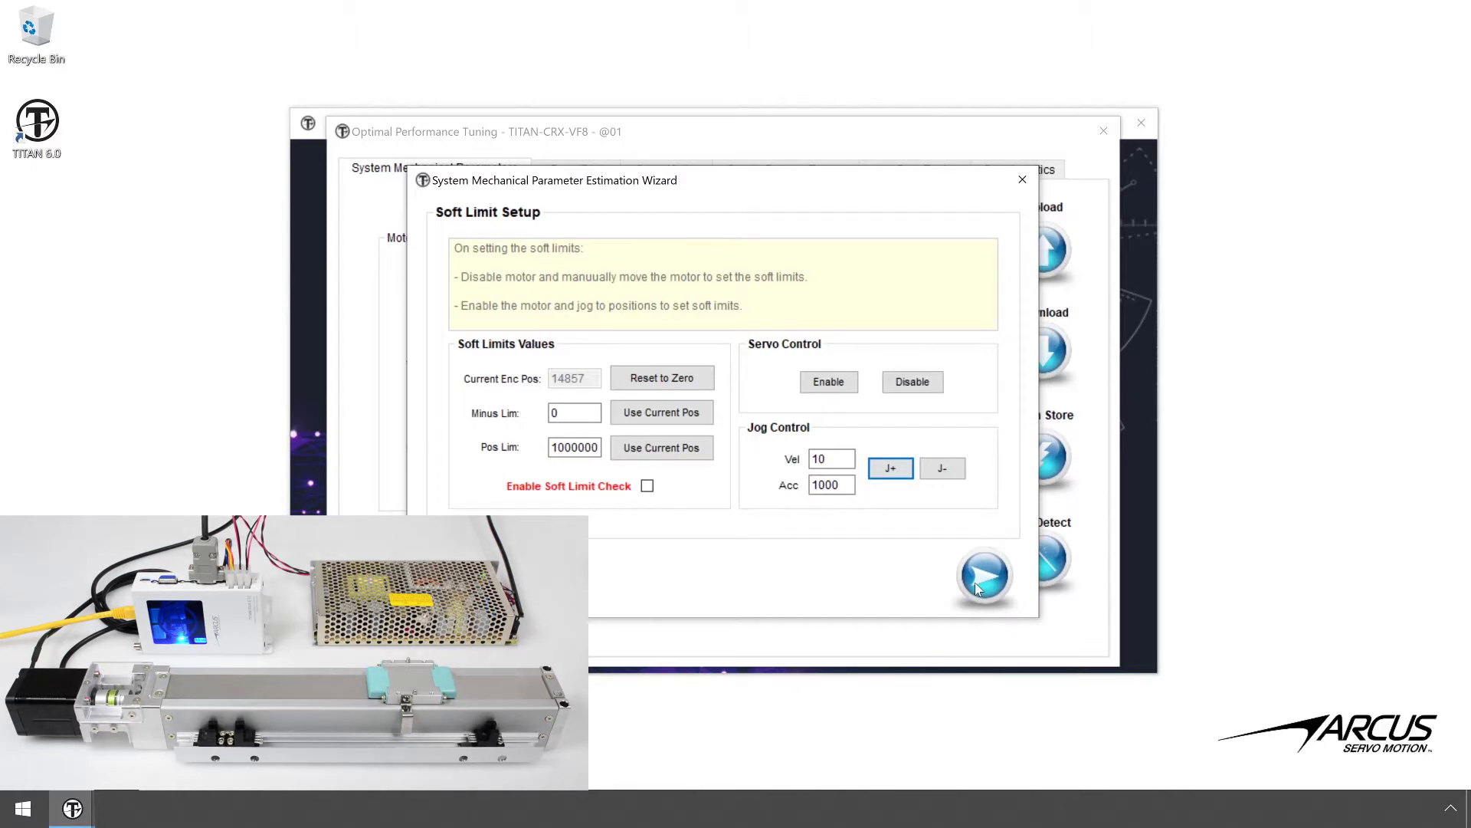
Enable the motor, jog negative at velocity 100, zero the position, and make it the minus limit.
left_click(828, 382)
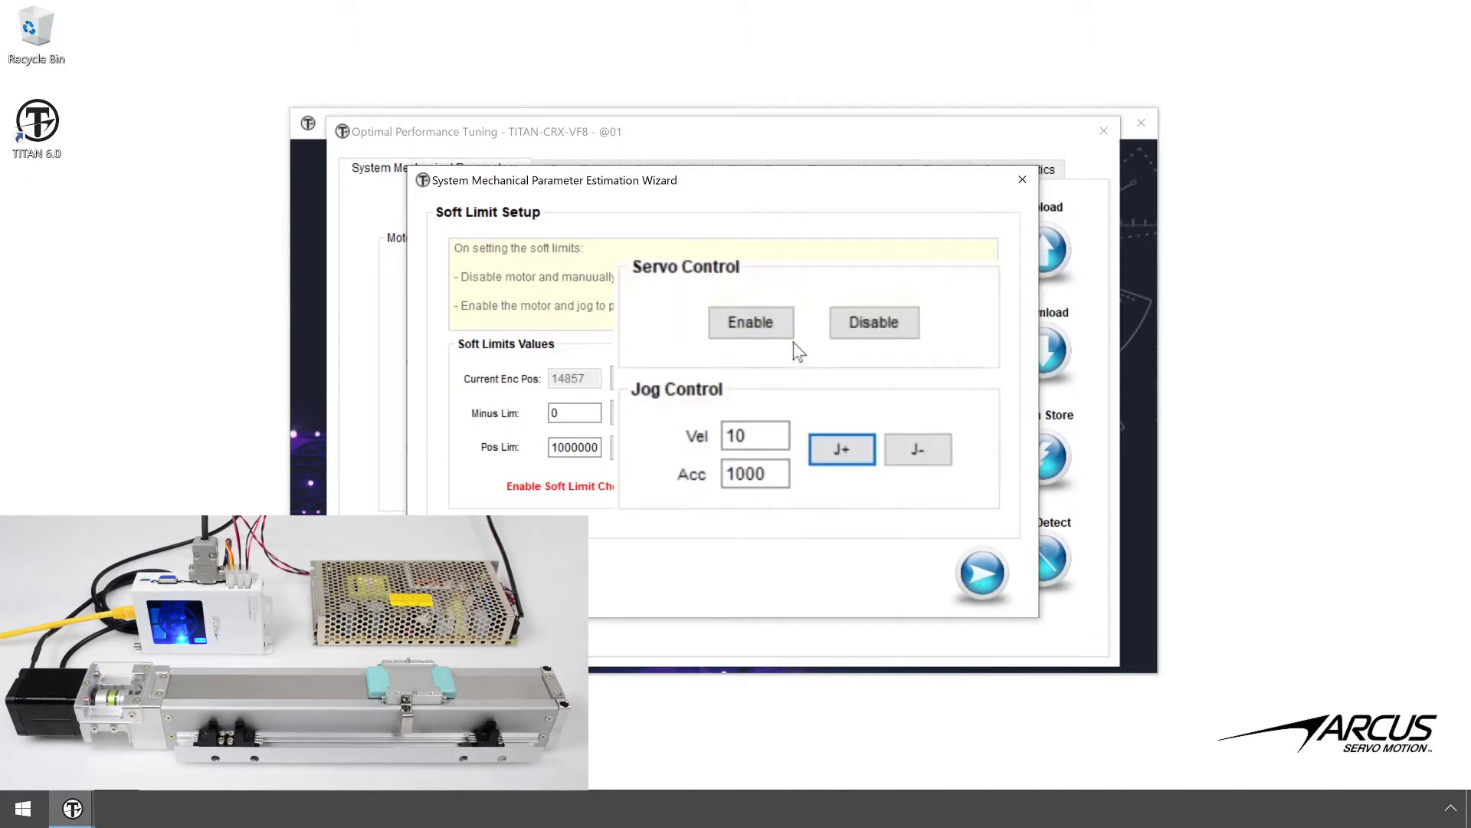
key("Tab")
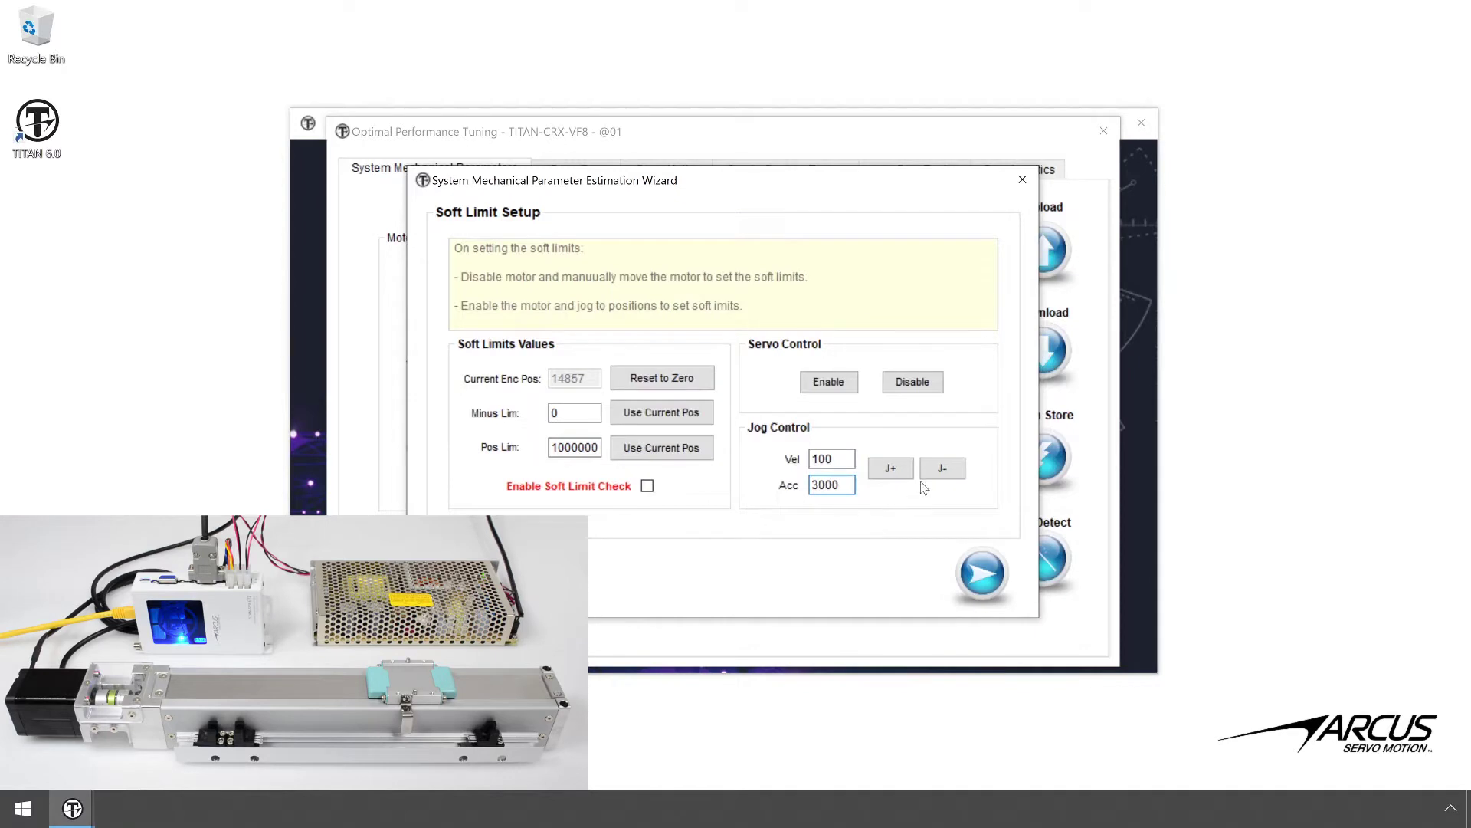
left_click(942, 470)
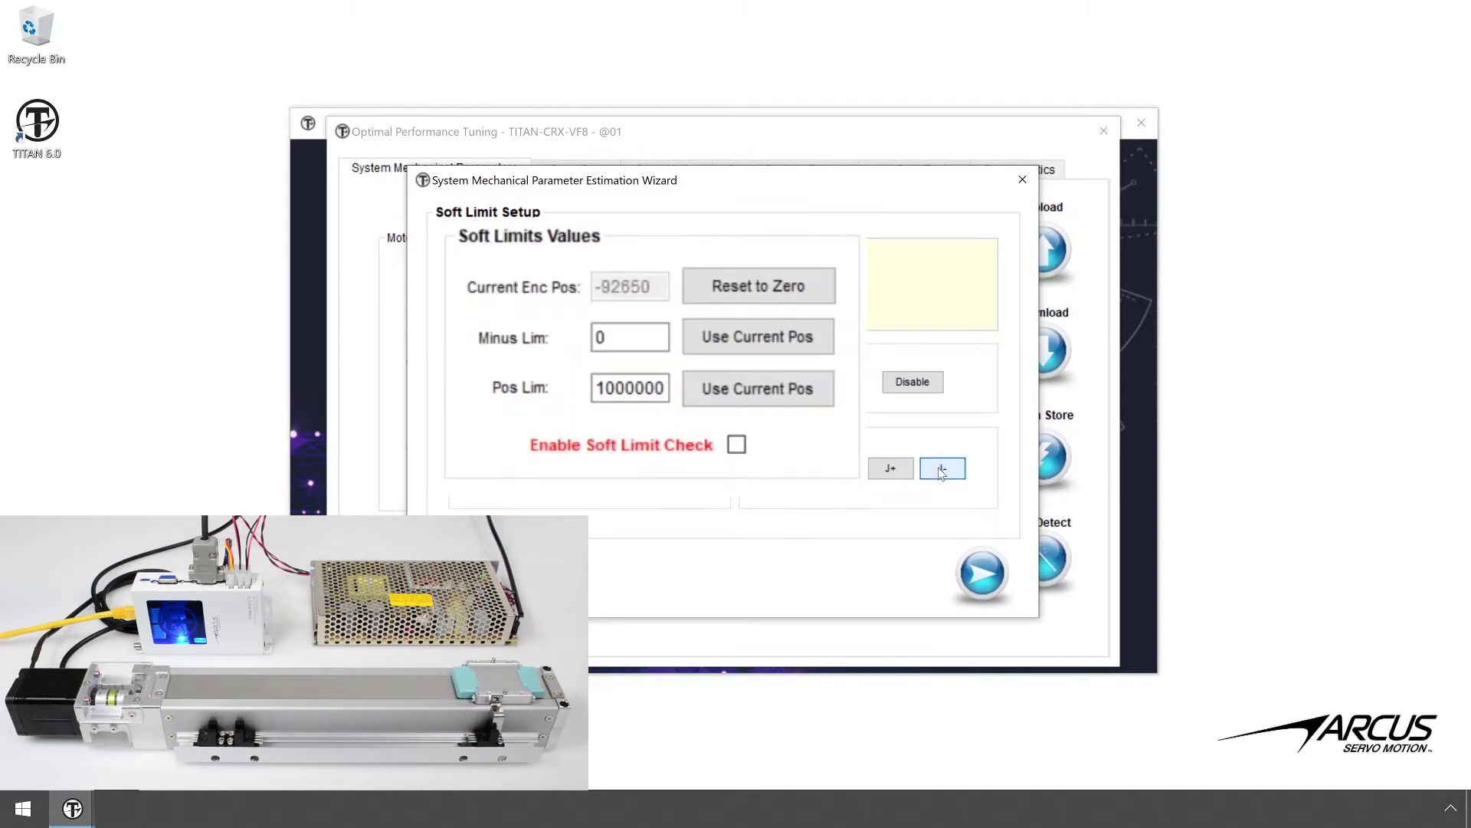
left_click(725, 287)
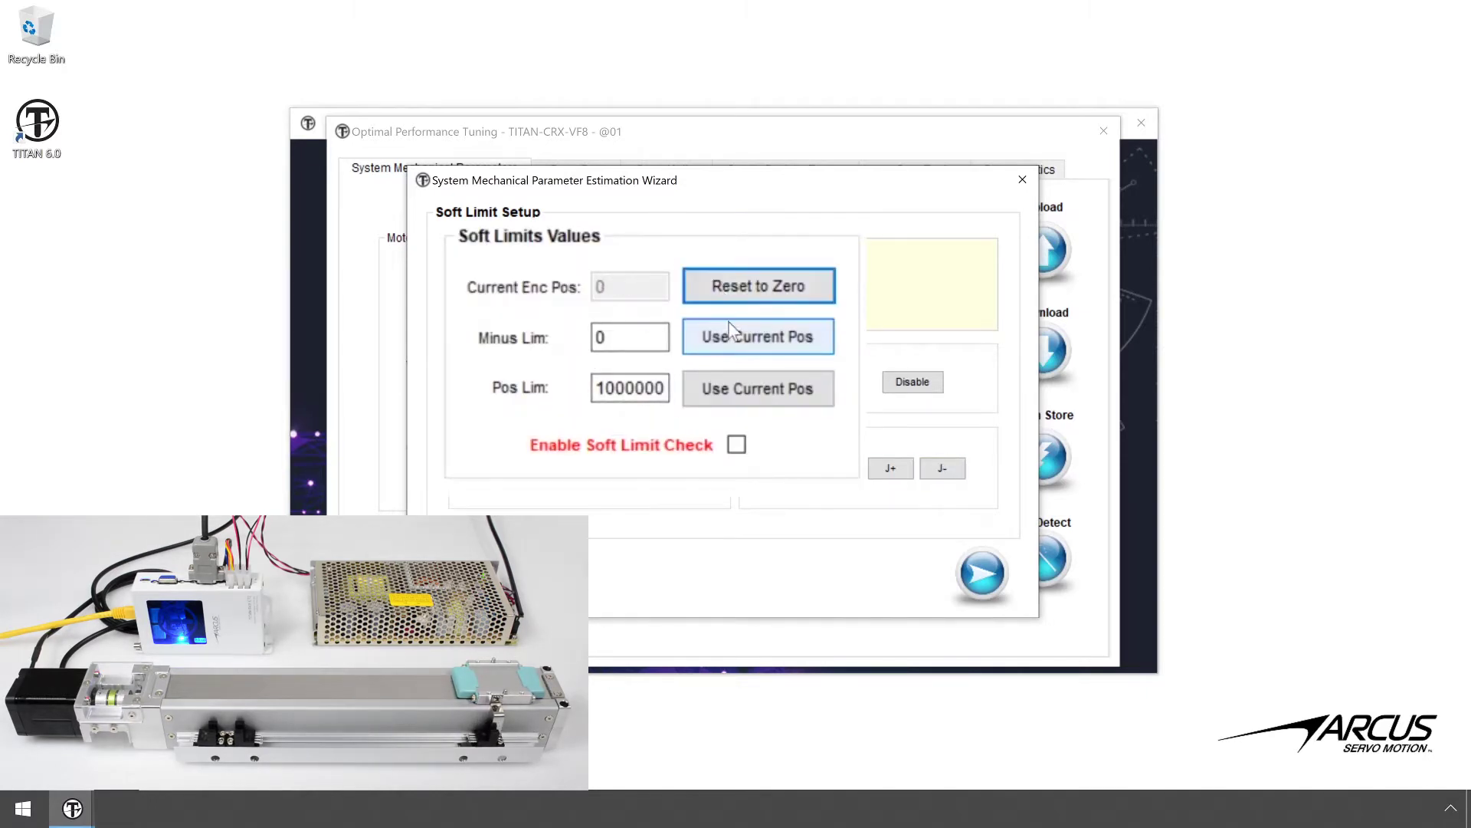
left_click(648, 413)
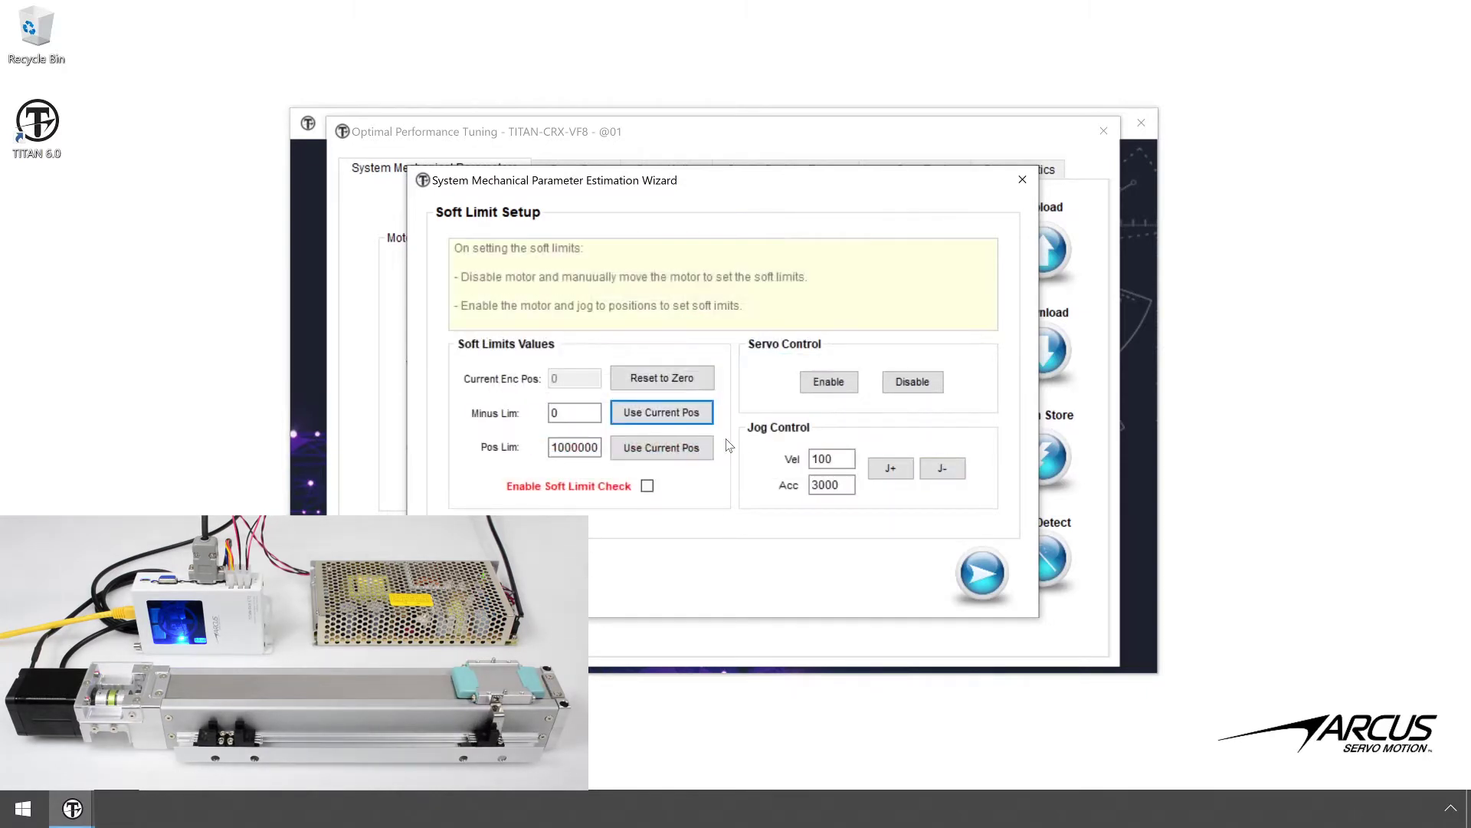
Jog positive, set the positive soft limit to 335960, and enable soft limit checking.
left_click(891, 469)
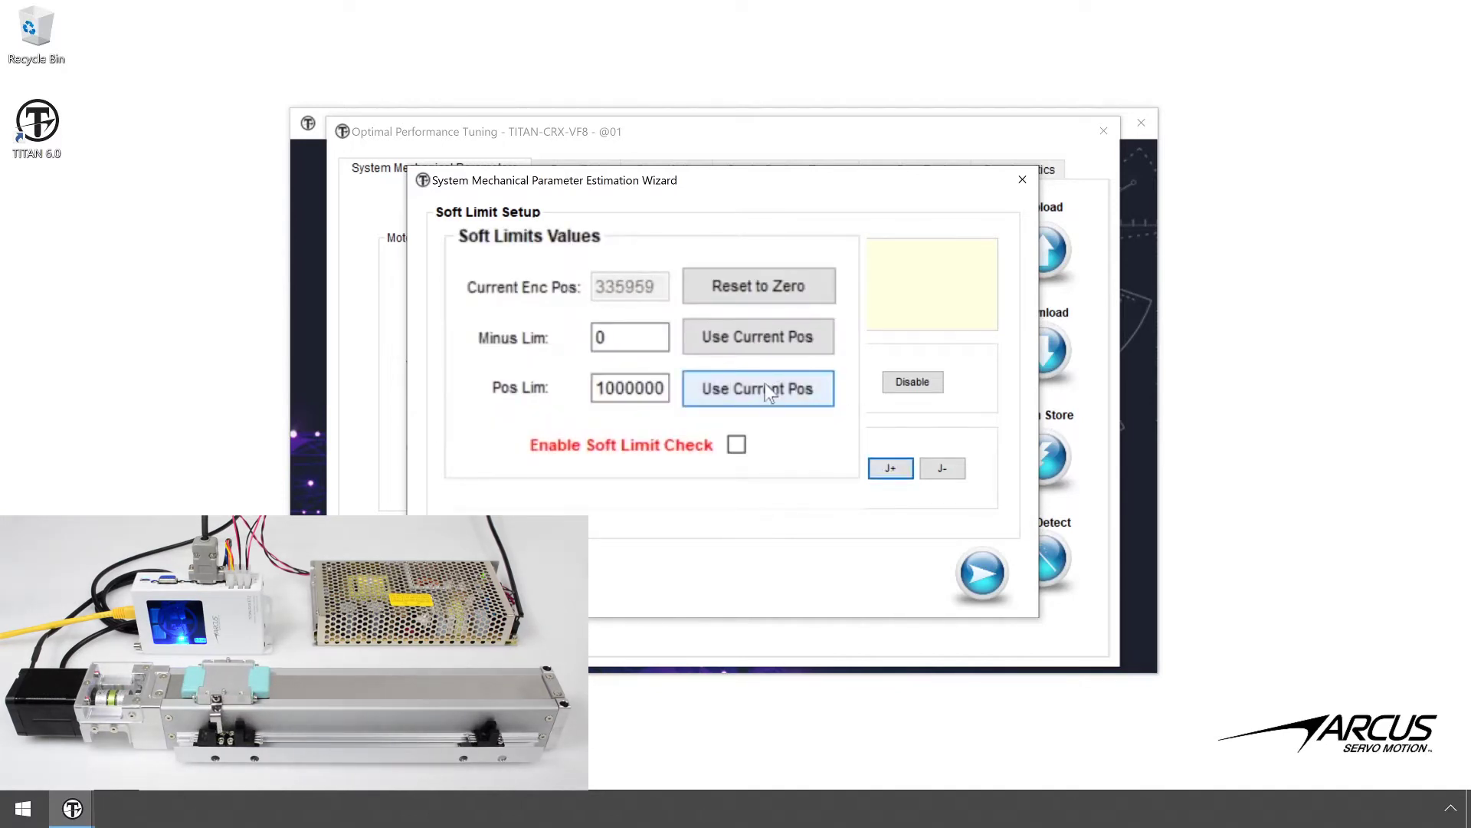
left_click(764, 385)
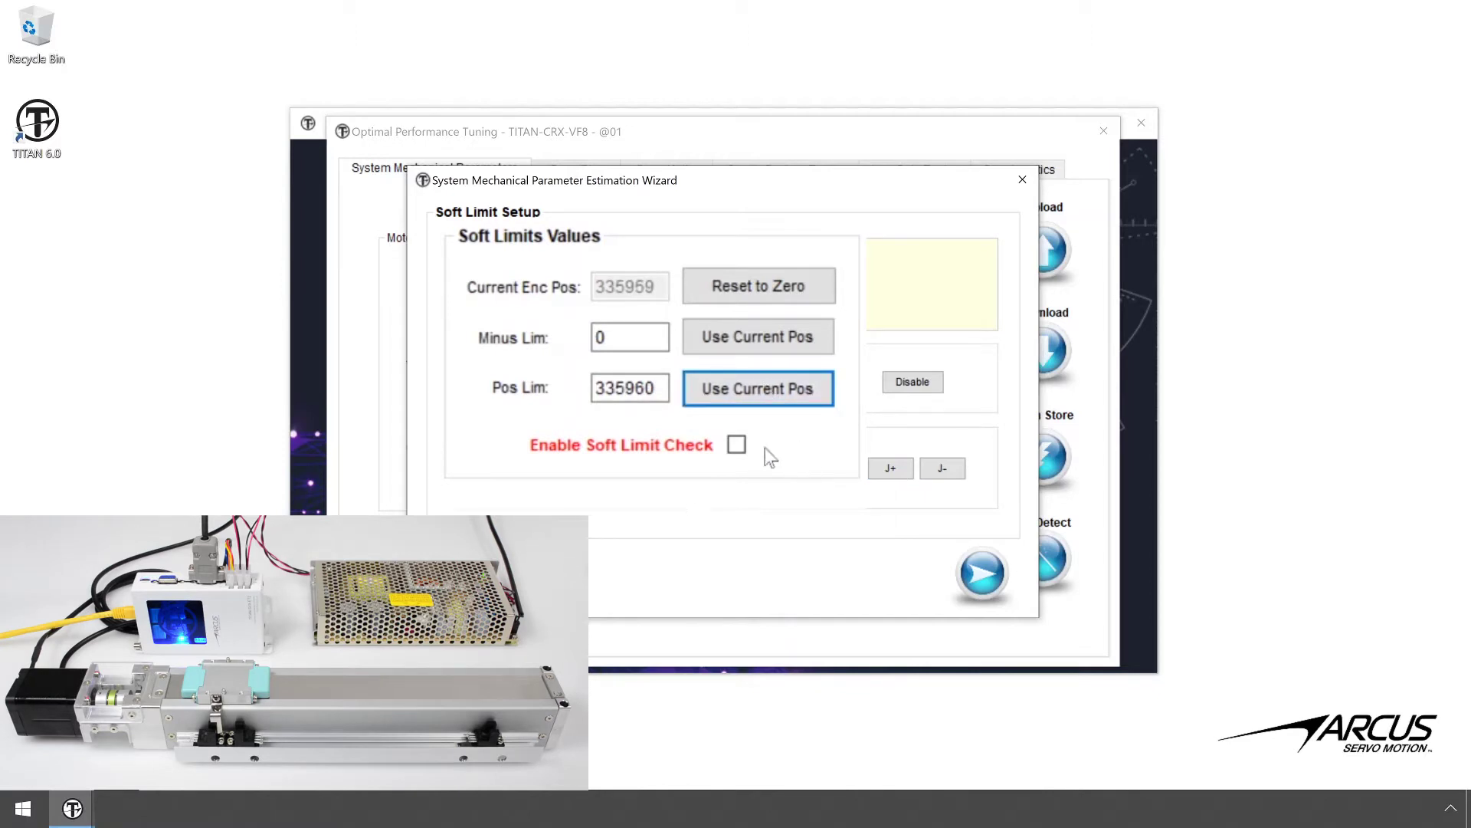
left_click(737, 446)
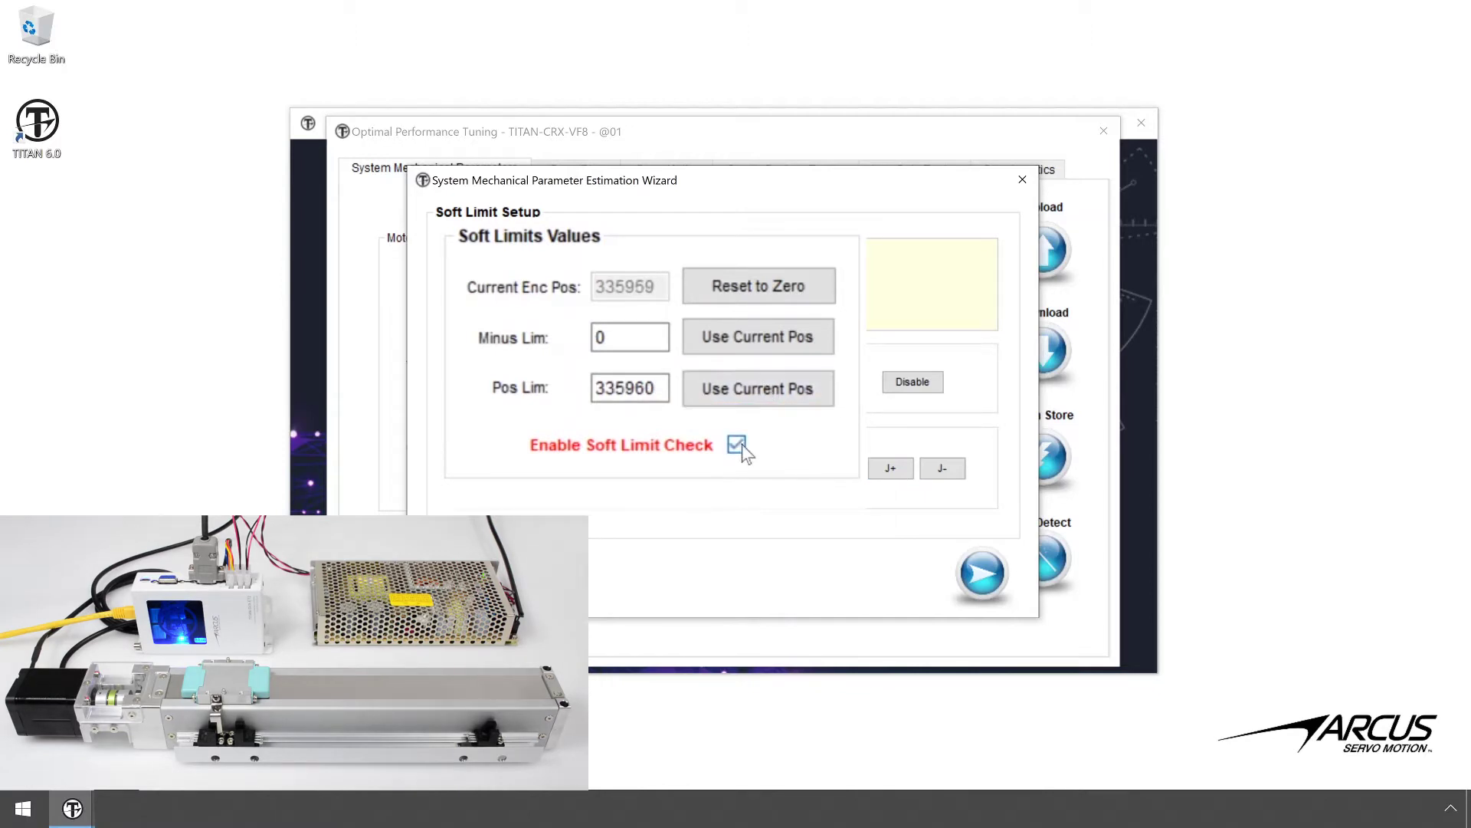
left_click(969, 565)
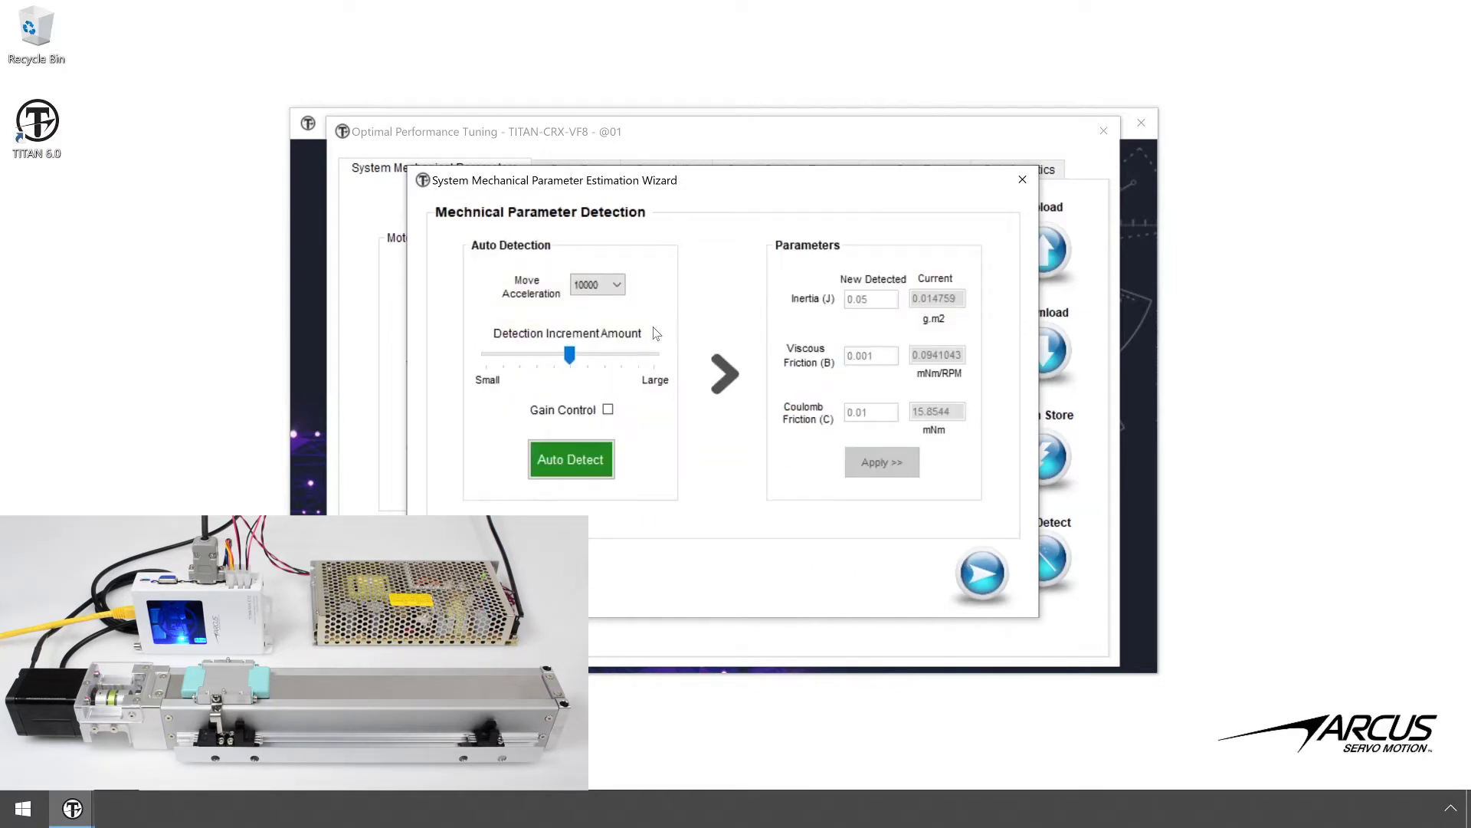
Set move acceleration to 20000, run mechanical parameter detection, and apply the results.
left_click(617, 286)
left_click(597, 447)
left_click(577, 461)
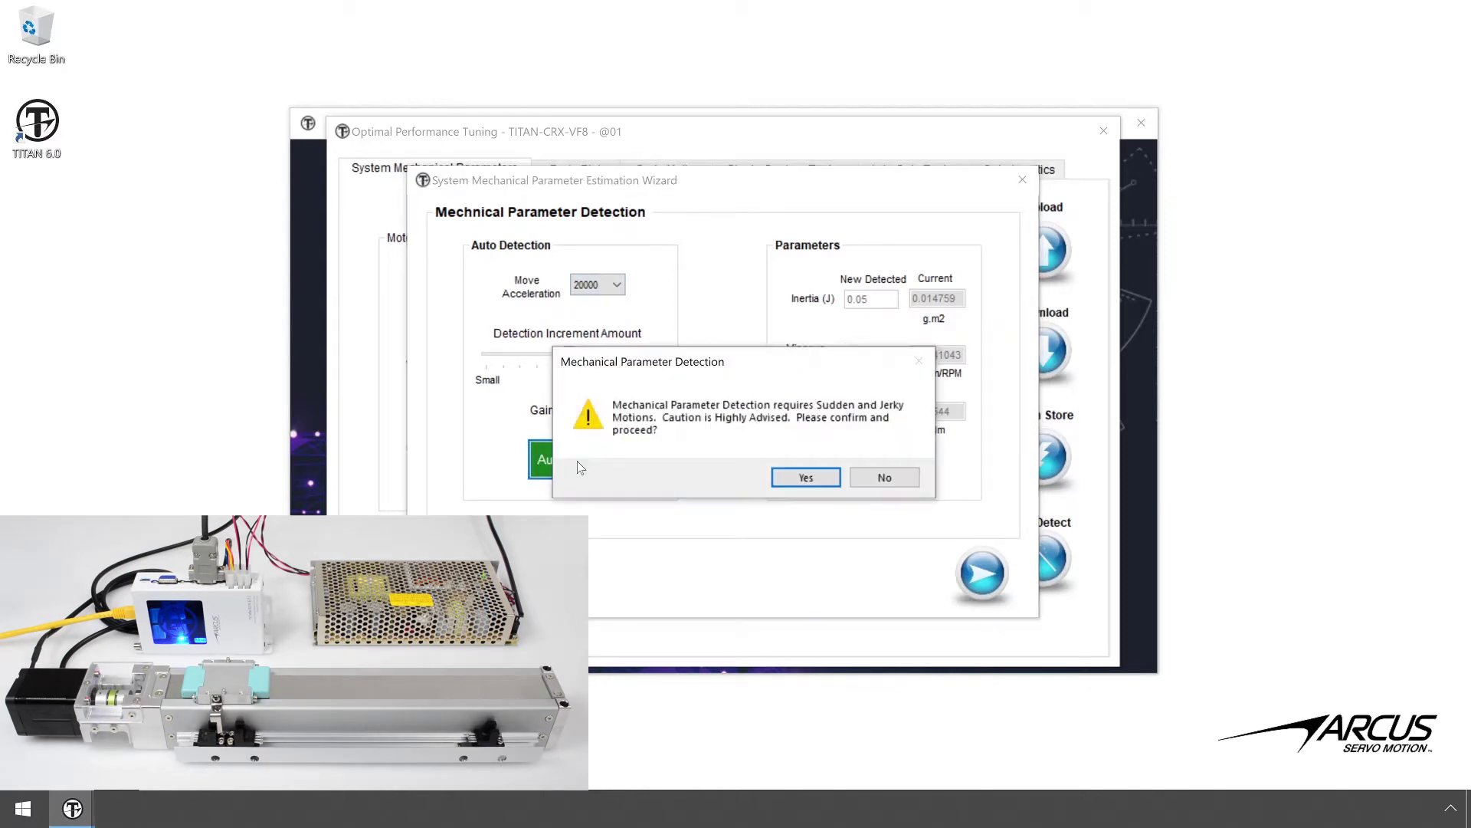
left_click(805, 477)
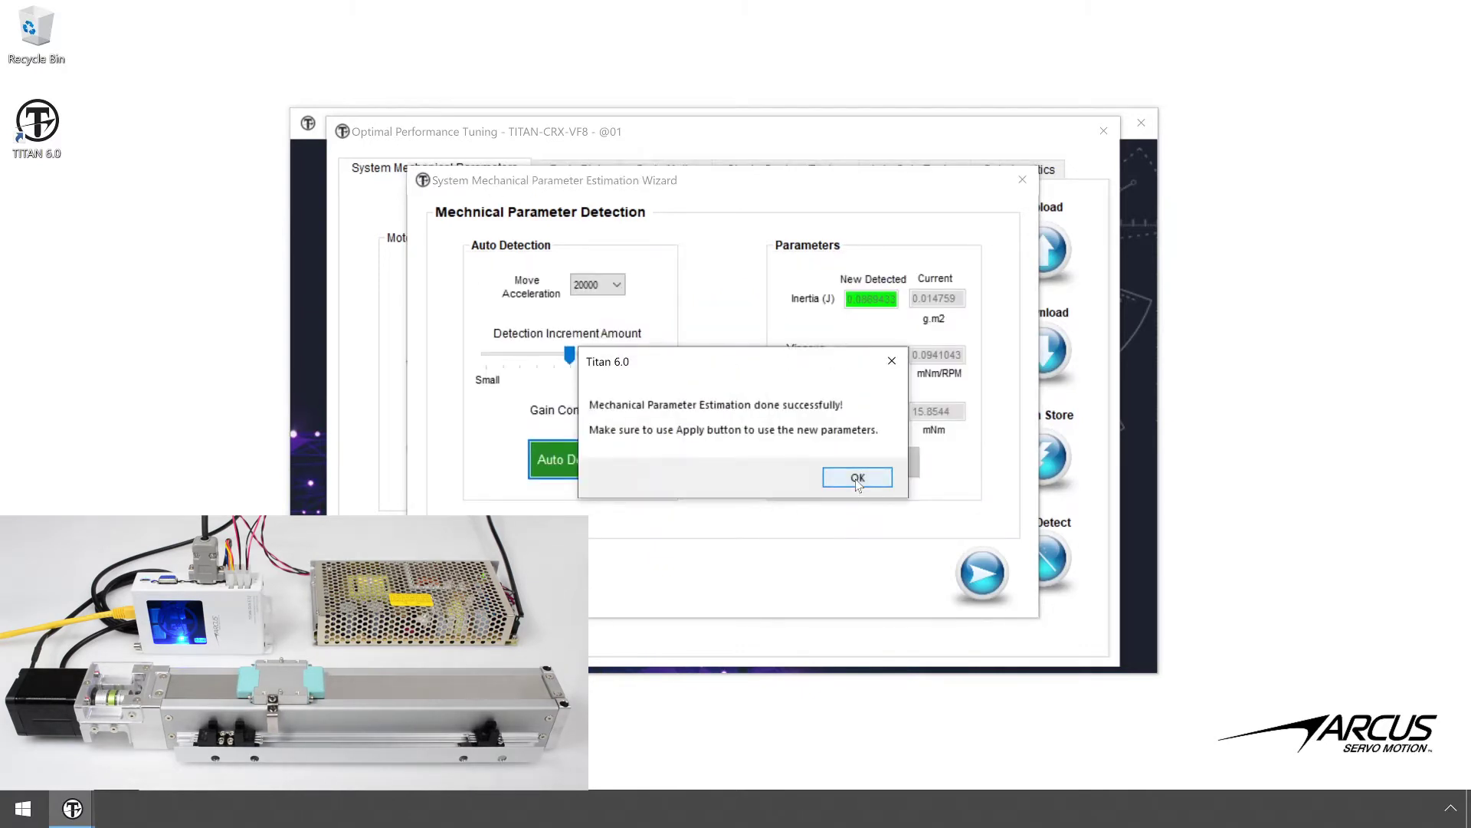
left_click(856, 478)
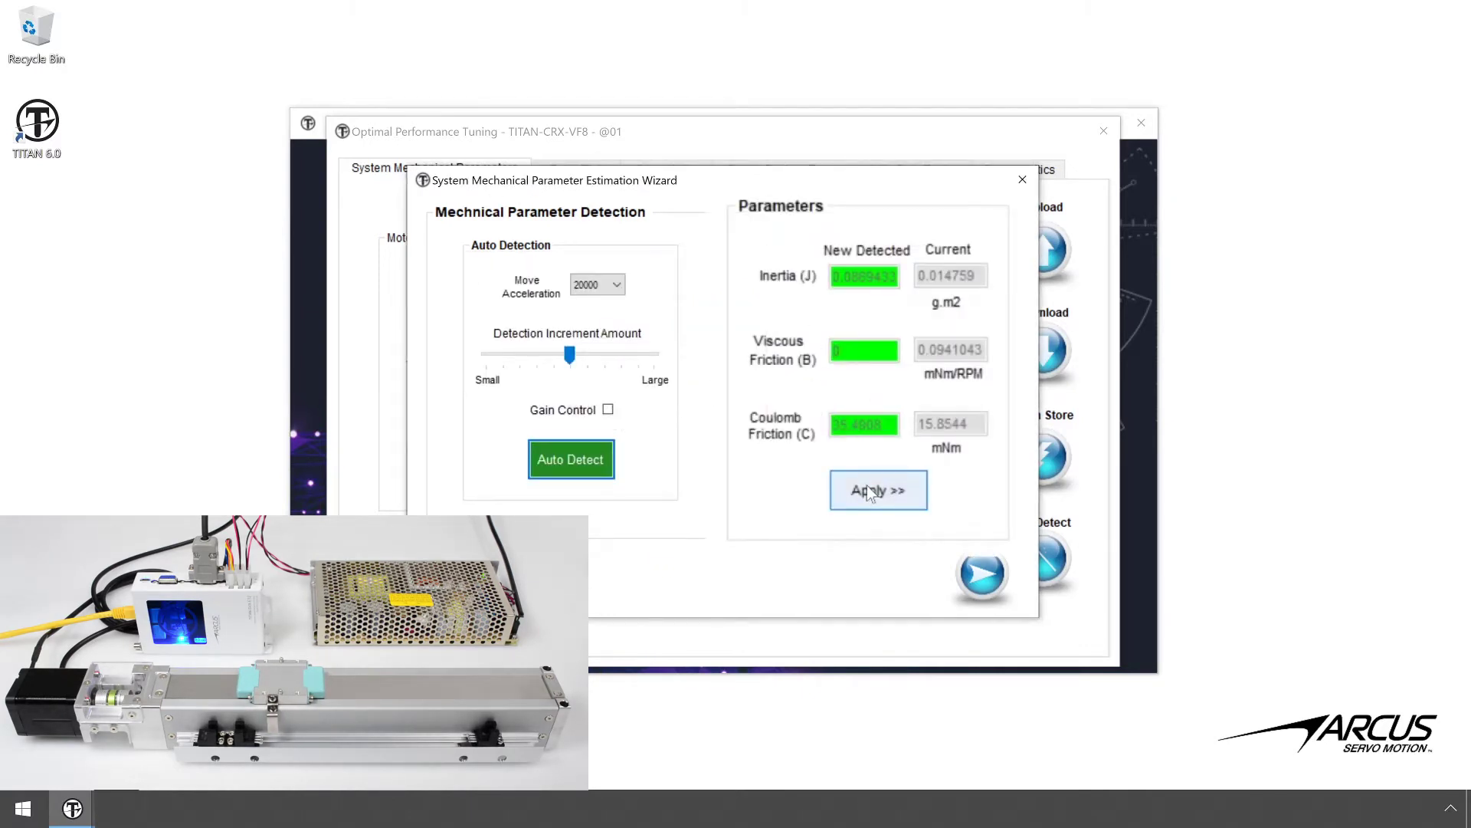
left_click(867, 484)
left_click(694, 505)
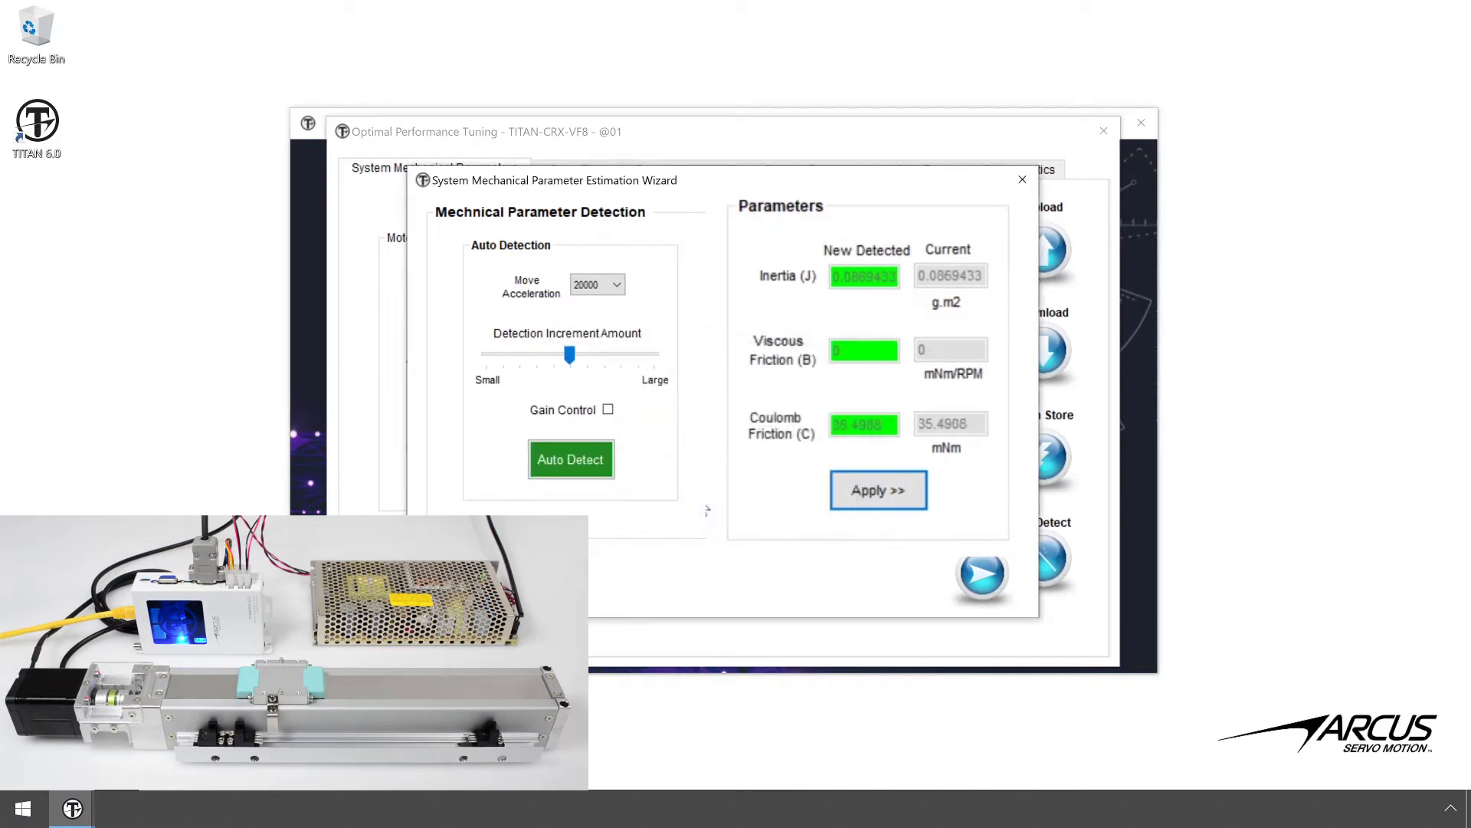
Rerun detection, apply inertia 0.0261632 and viscous friction 0.502801, and exit the wizard.
left_click(597, 462)
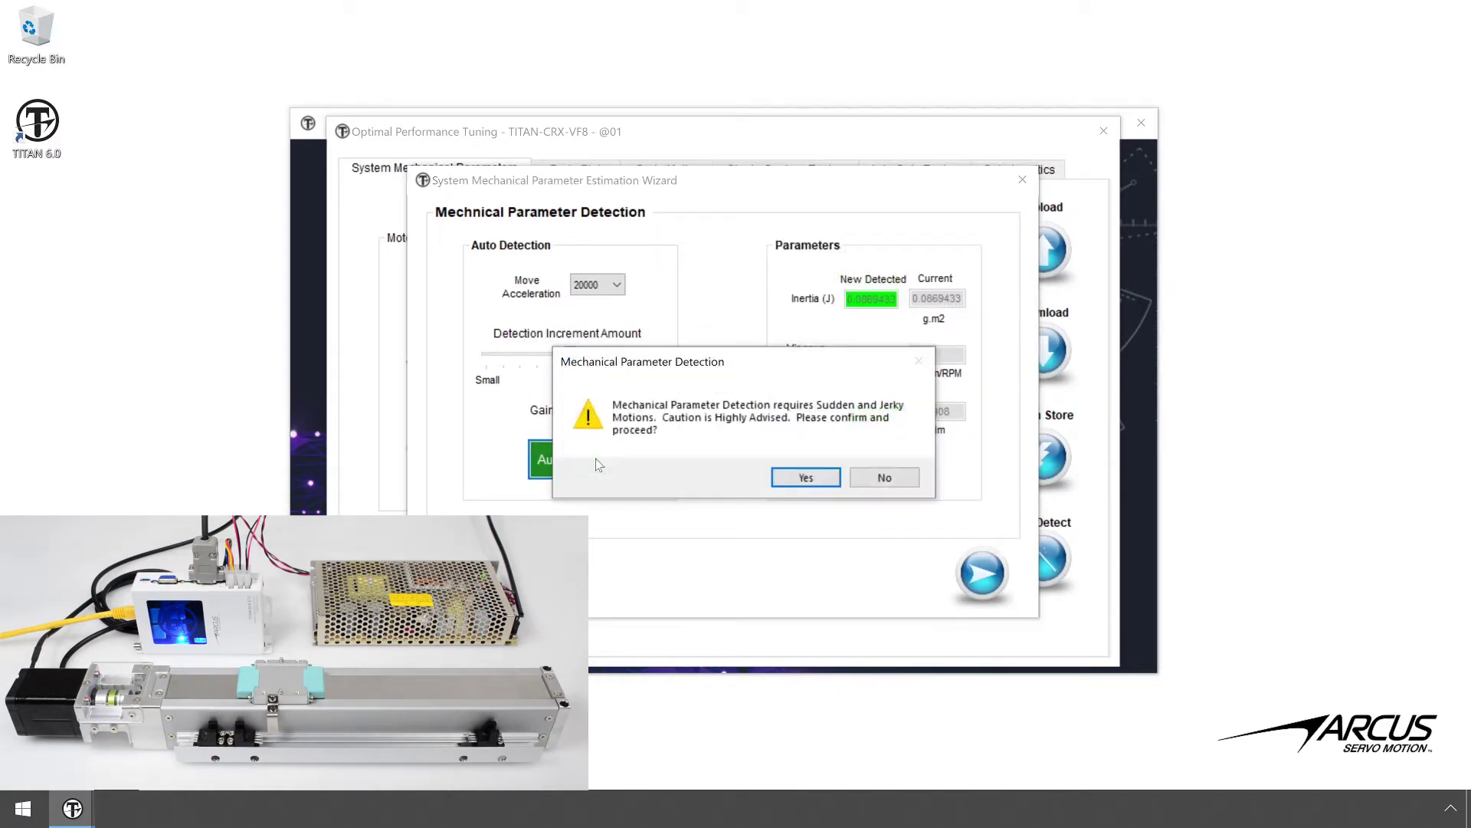
left_click(798, 480)
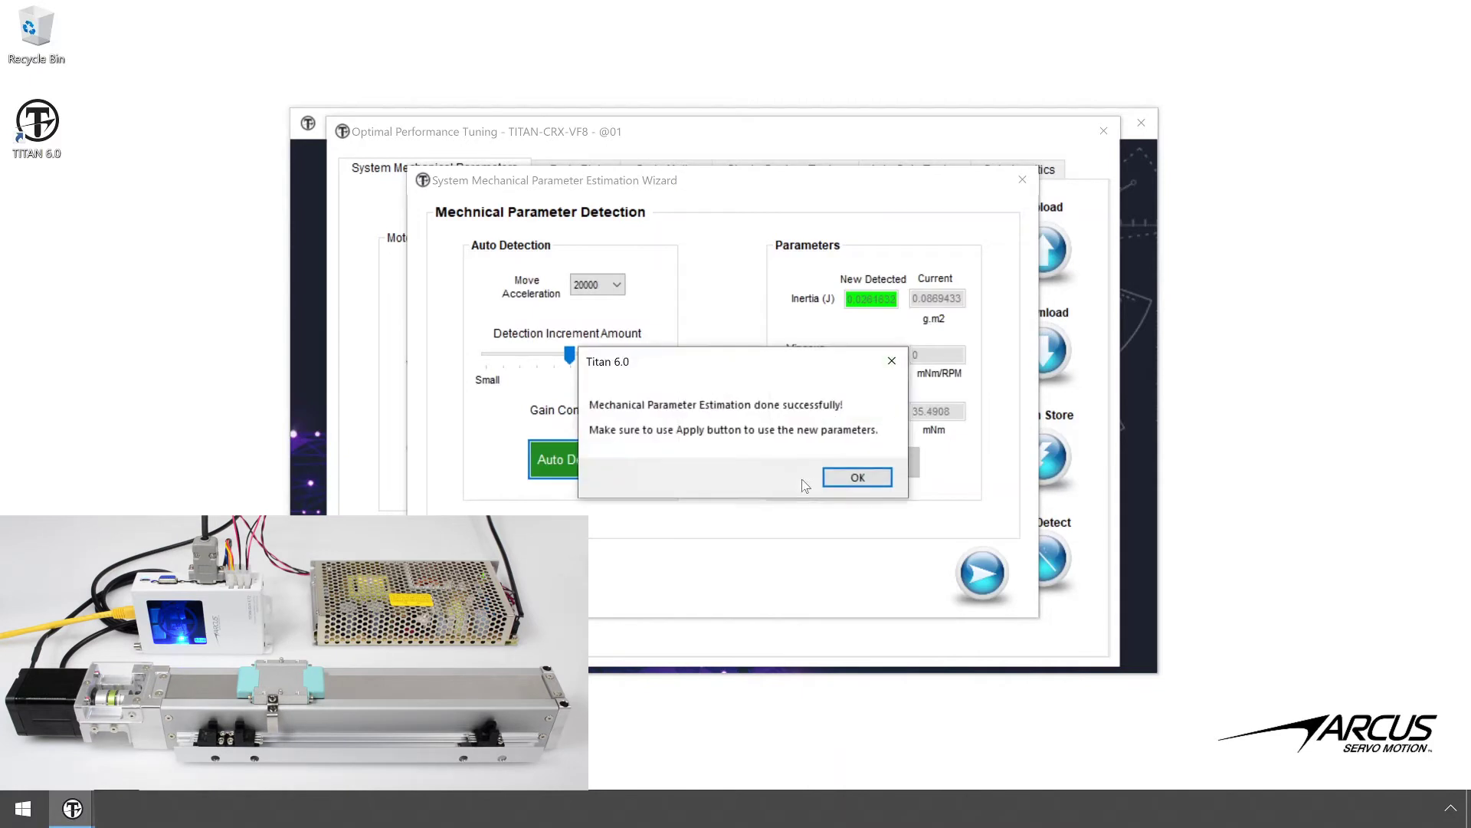
left_click(858, 478)
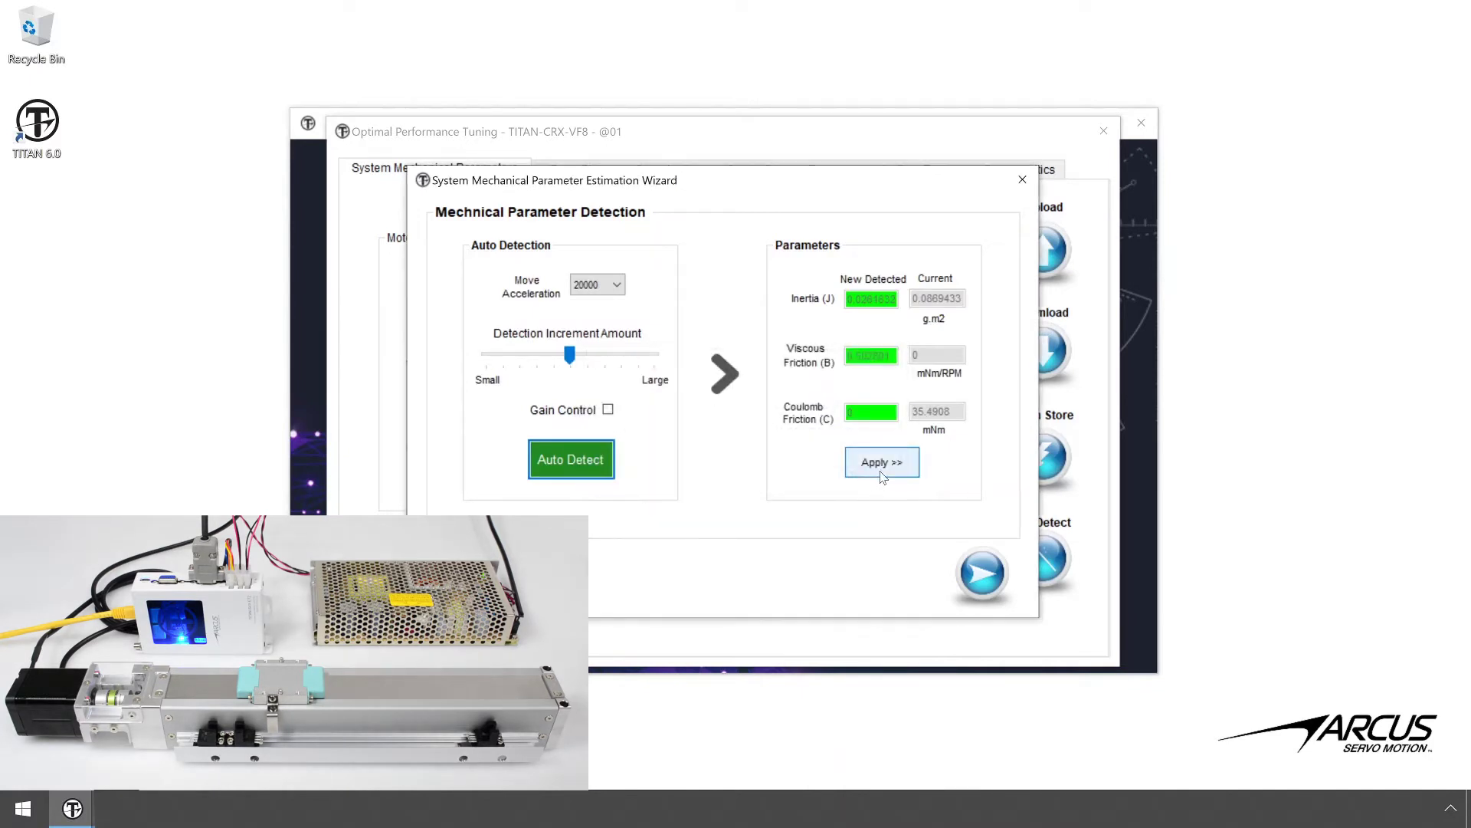
left_click(882, 475)
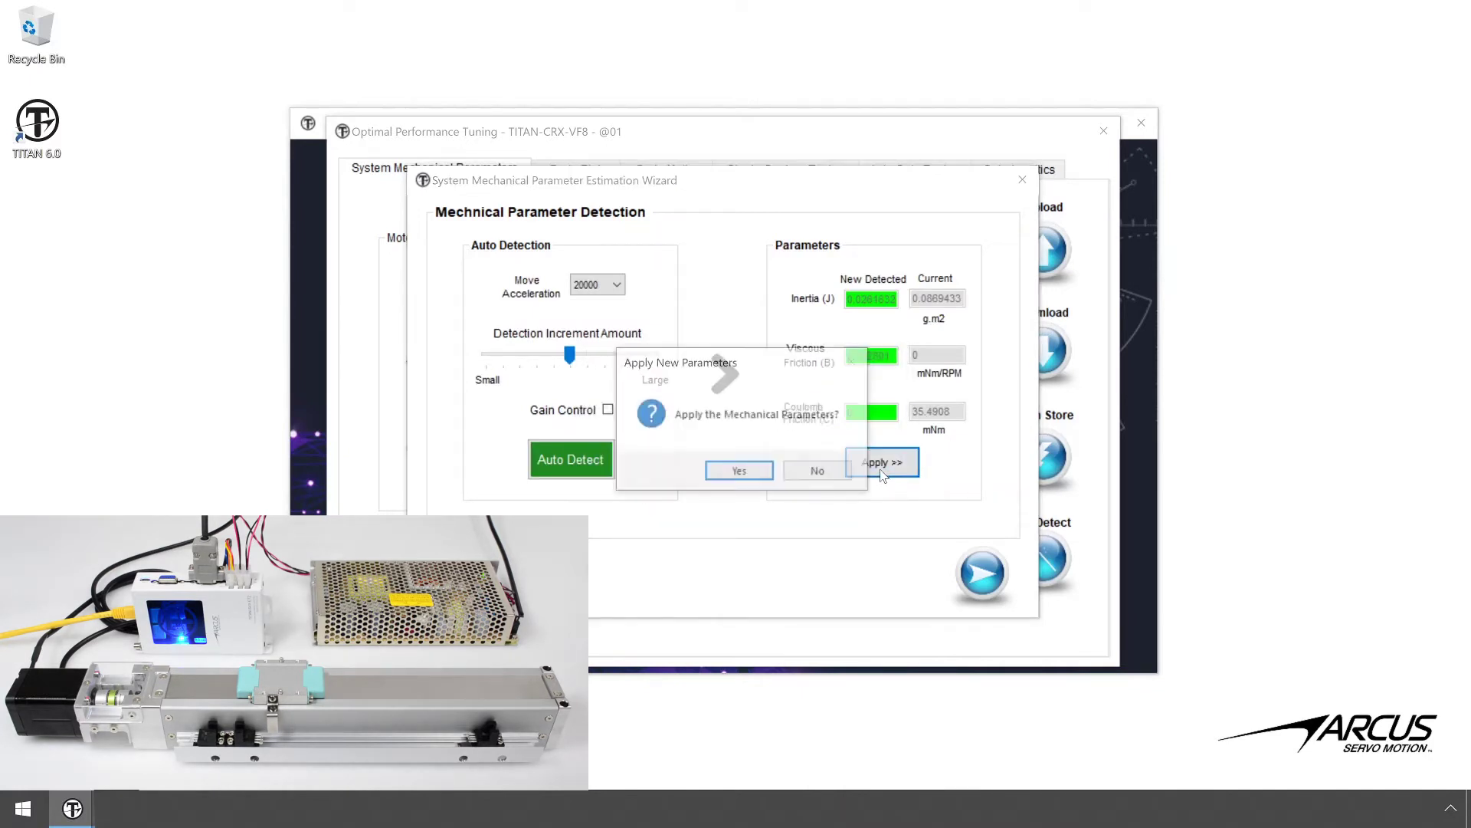
left_click(743, 475)
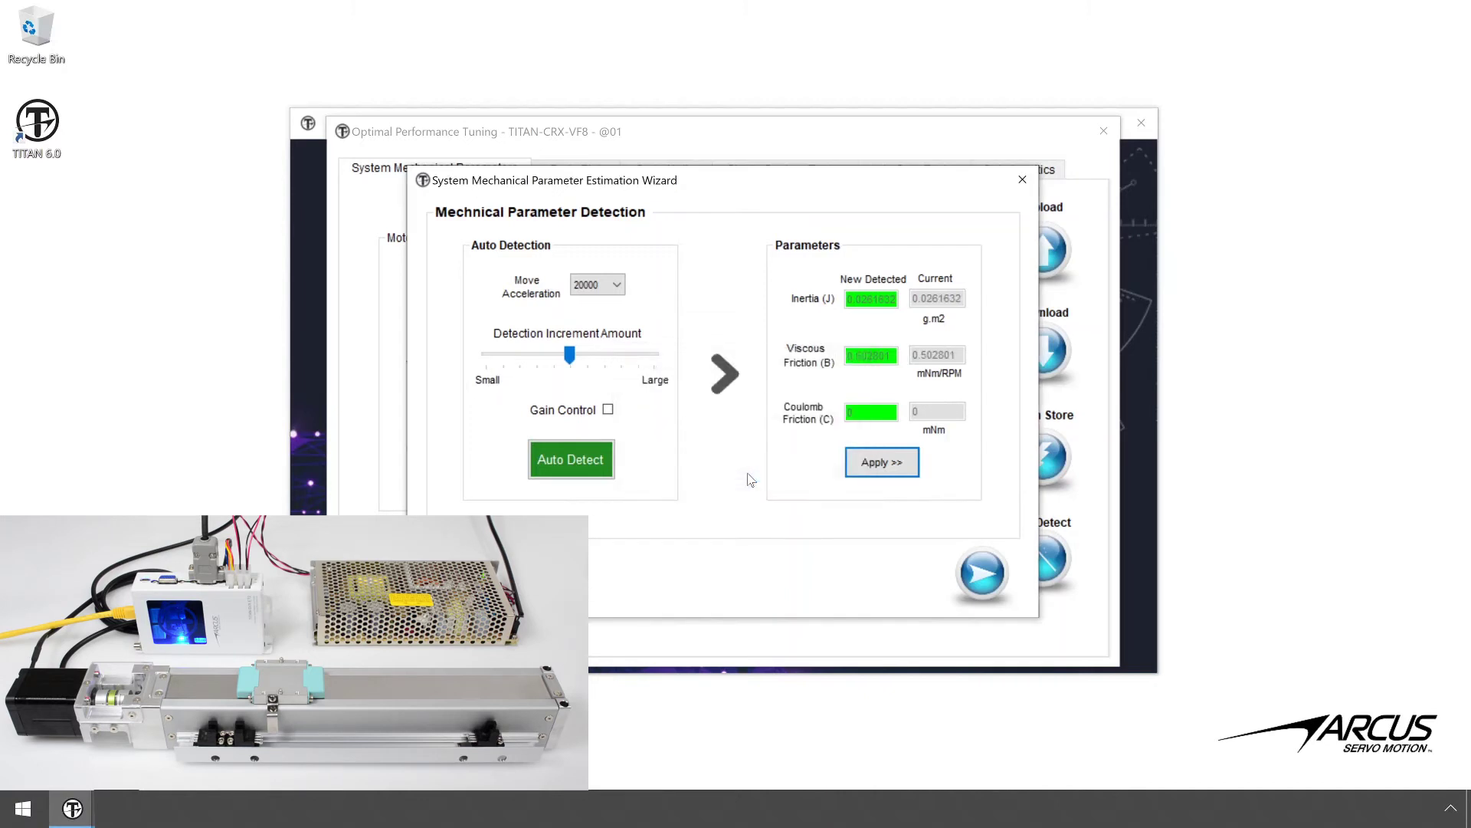
left_click(978, 575)
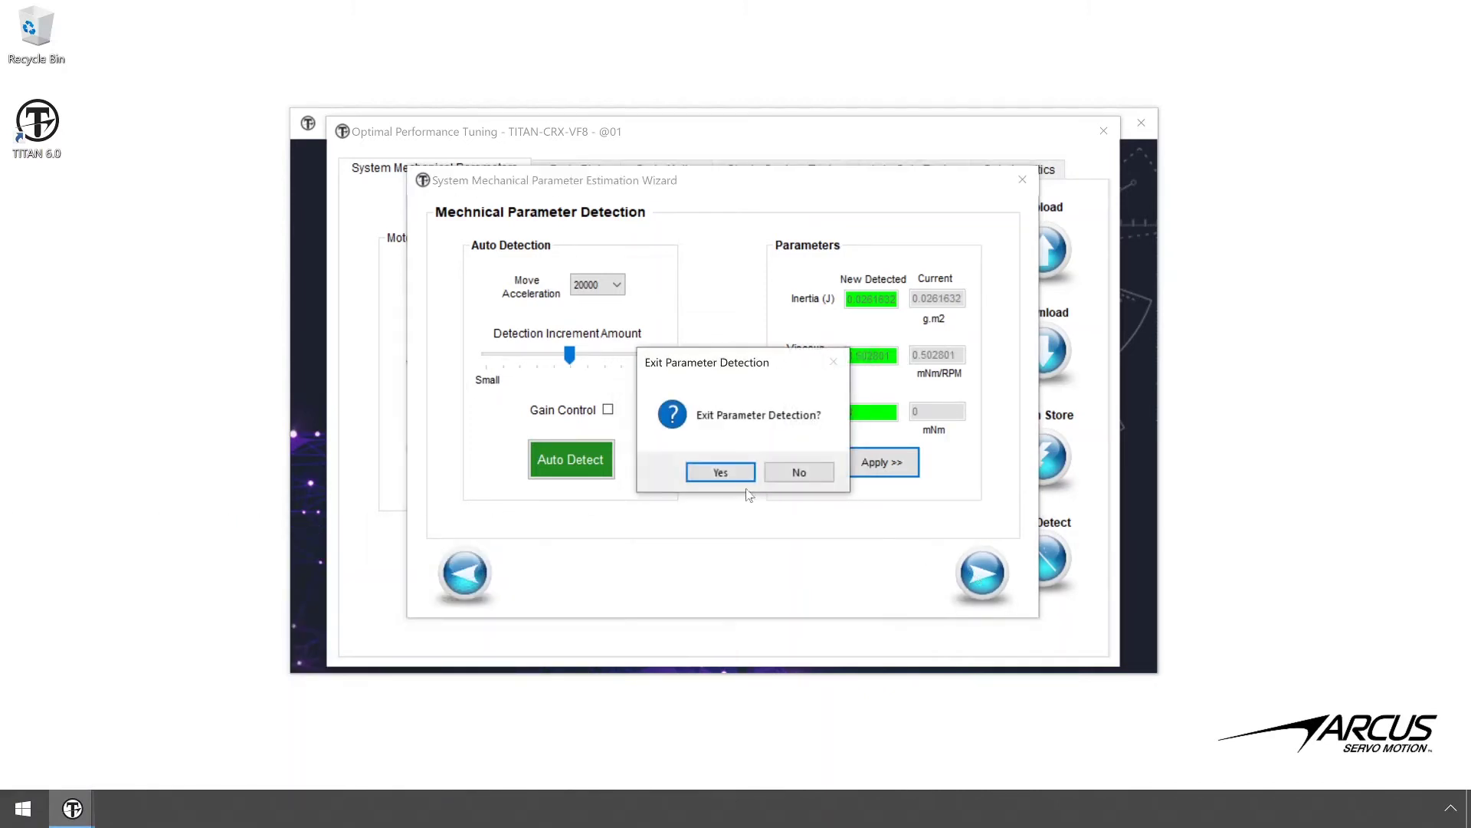
left_click(719, 472)
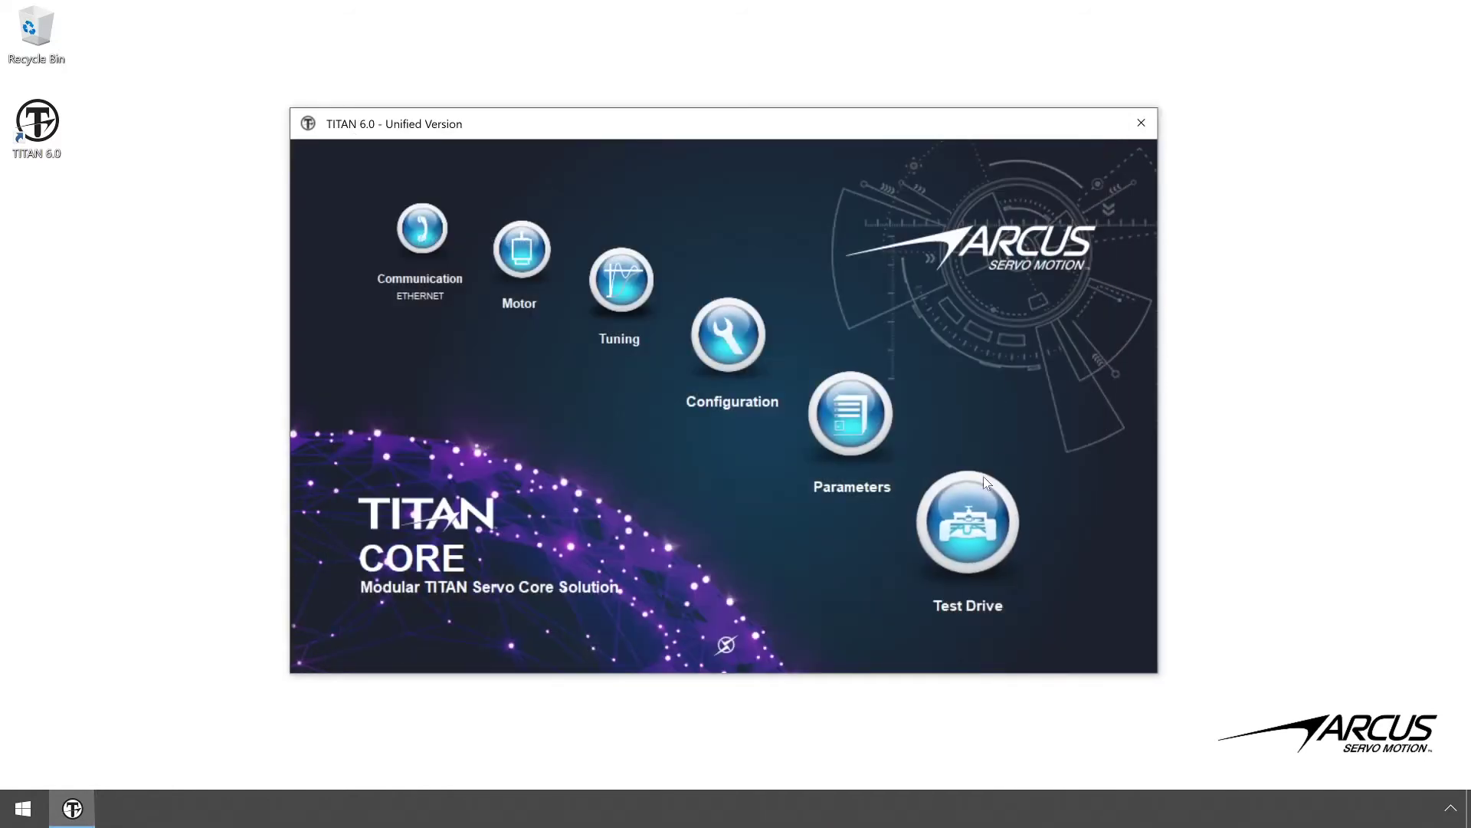
In Test Drive, turn off the Soft Limit error check and enable the servo.
left_click(981, 502)
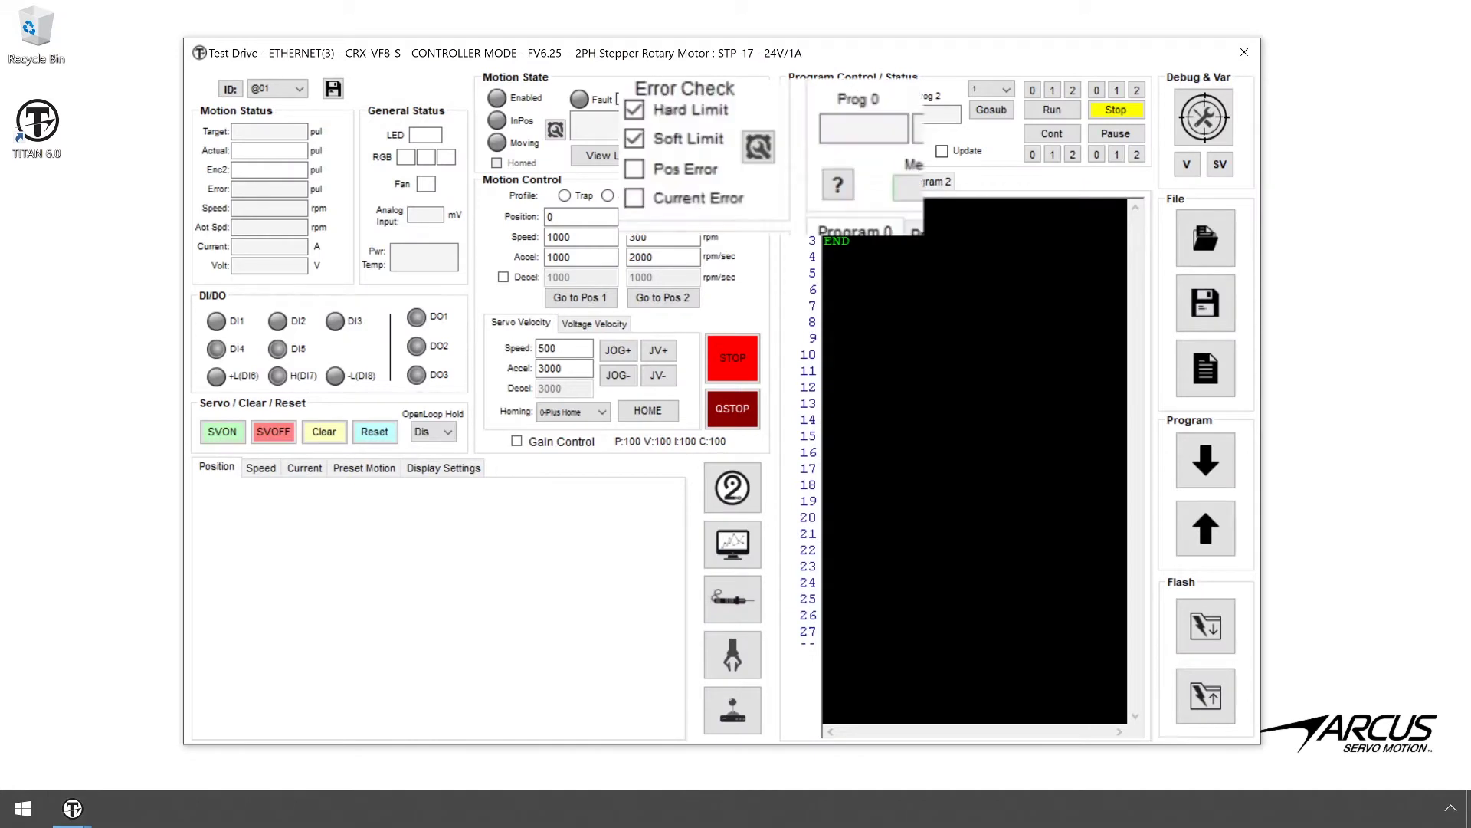
left_click(634, 140)
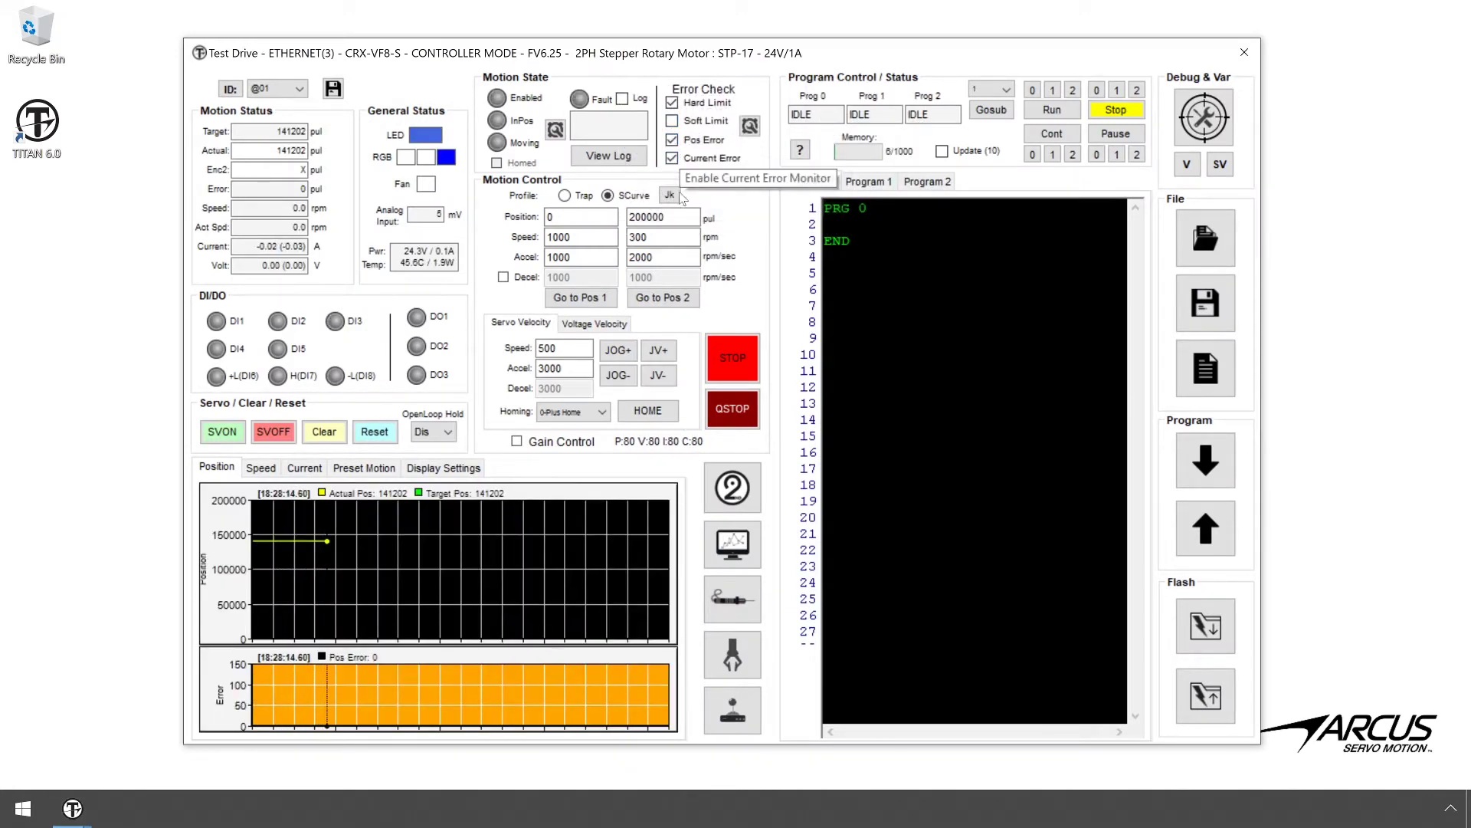
left_click(222, 432)
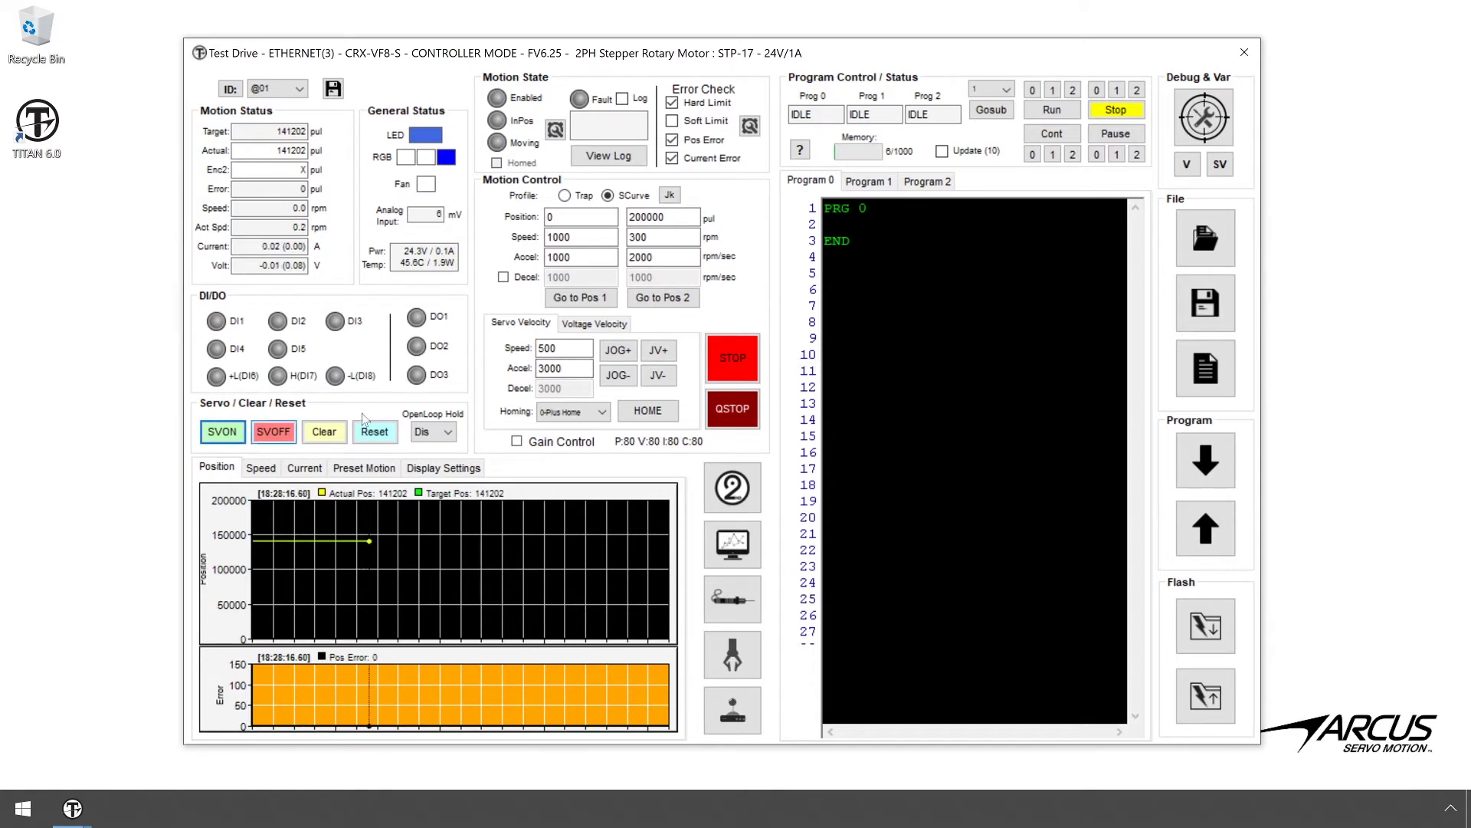
Jog the stage forward and back, ending at 95650, and close Test Drive.
left_click(617, 350)
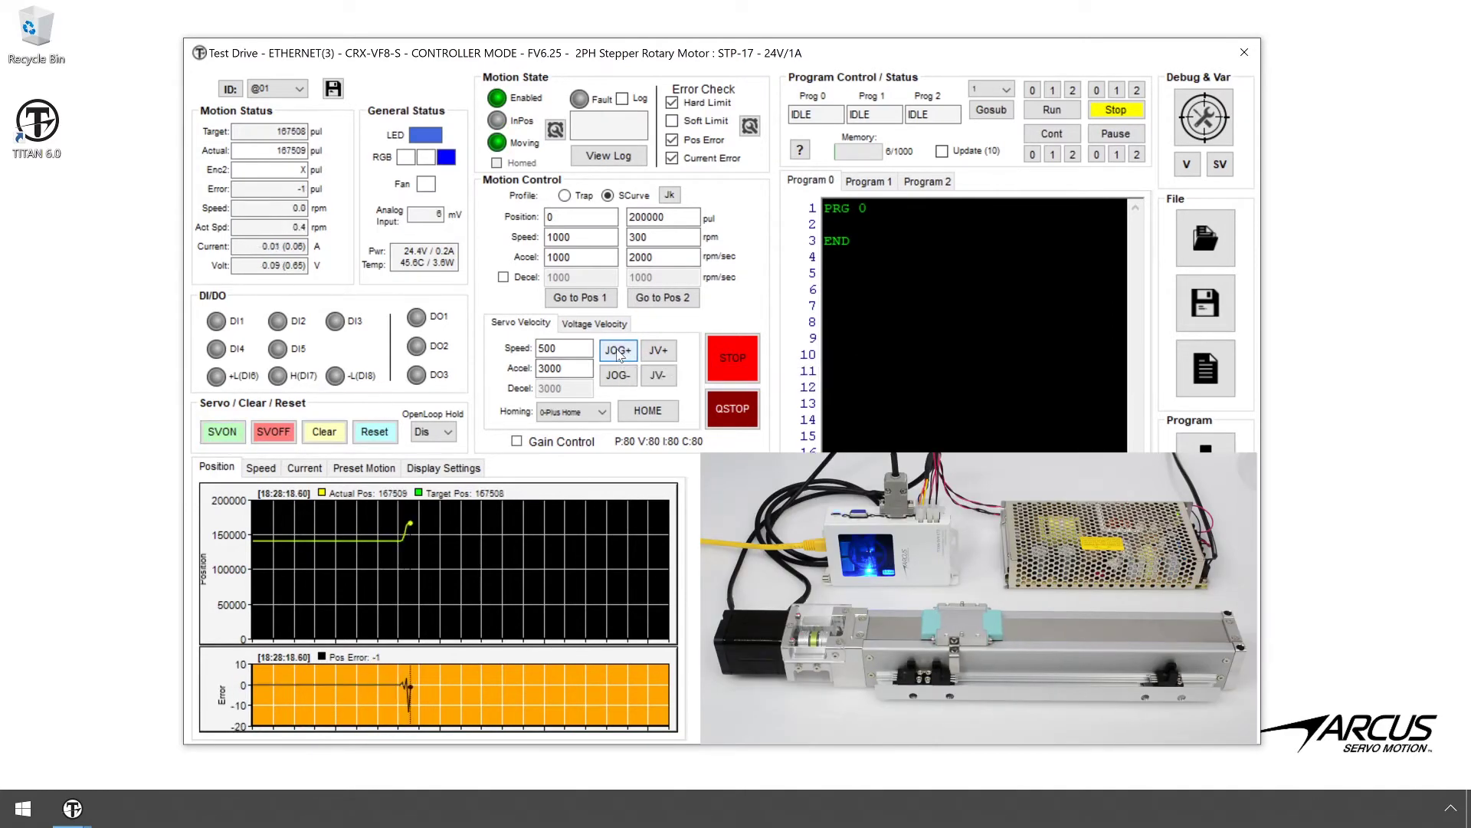
left_click(626, 382)
left_click(625, 358)
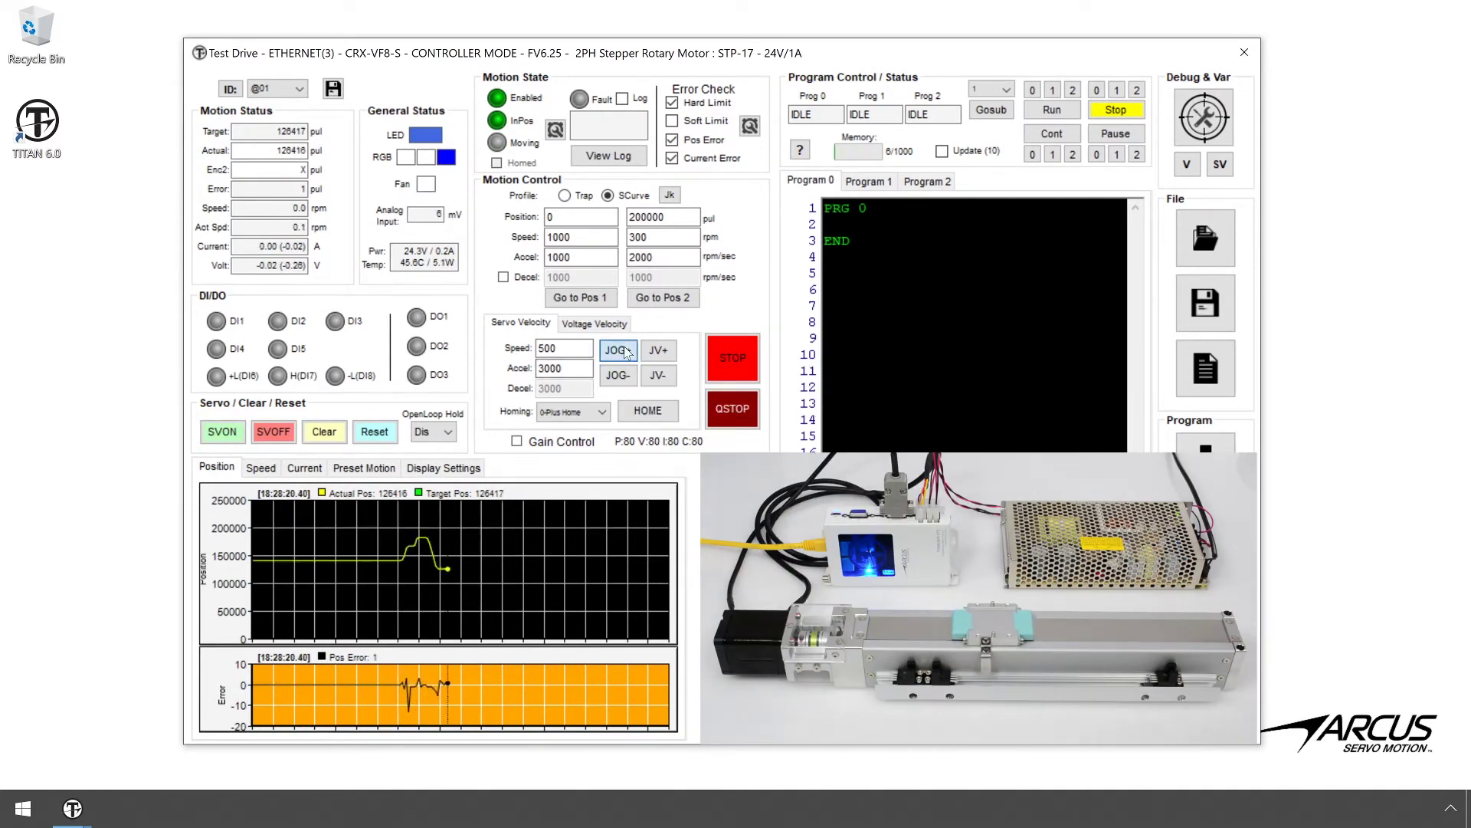
left_click(621, 374)
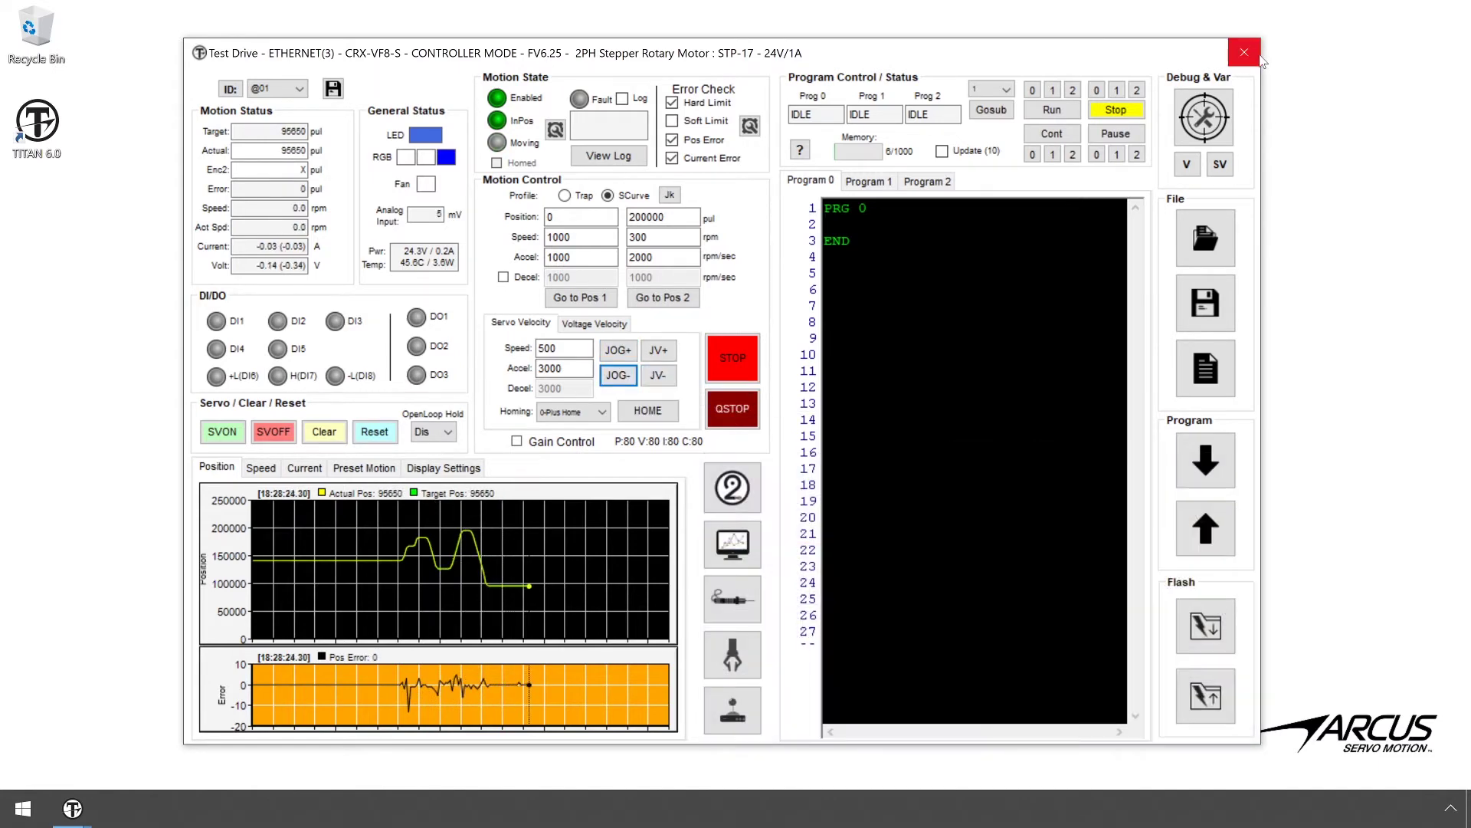
left_click(1254, 57)
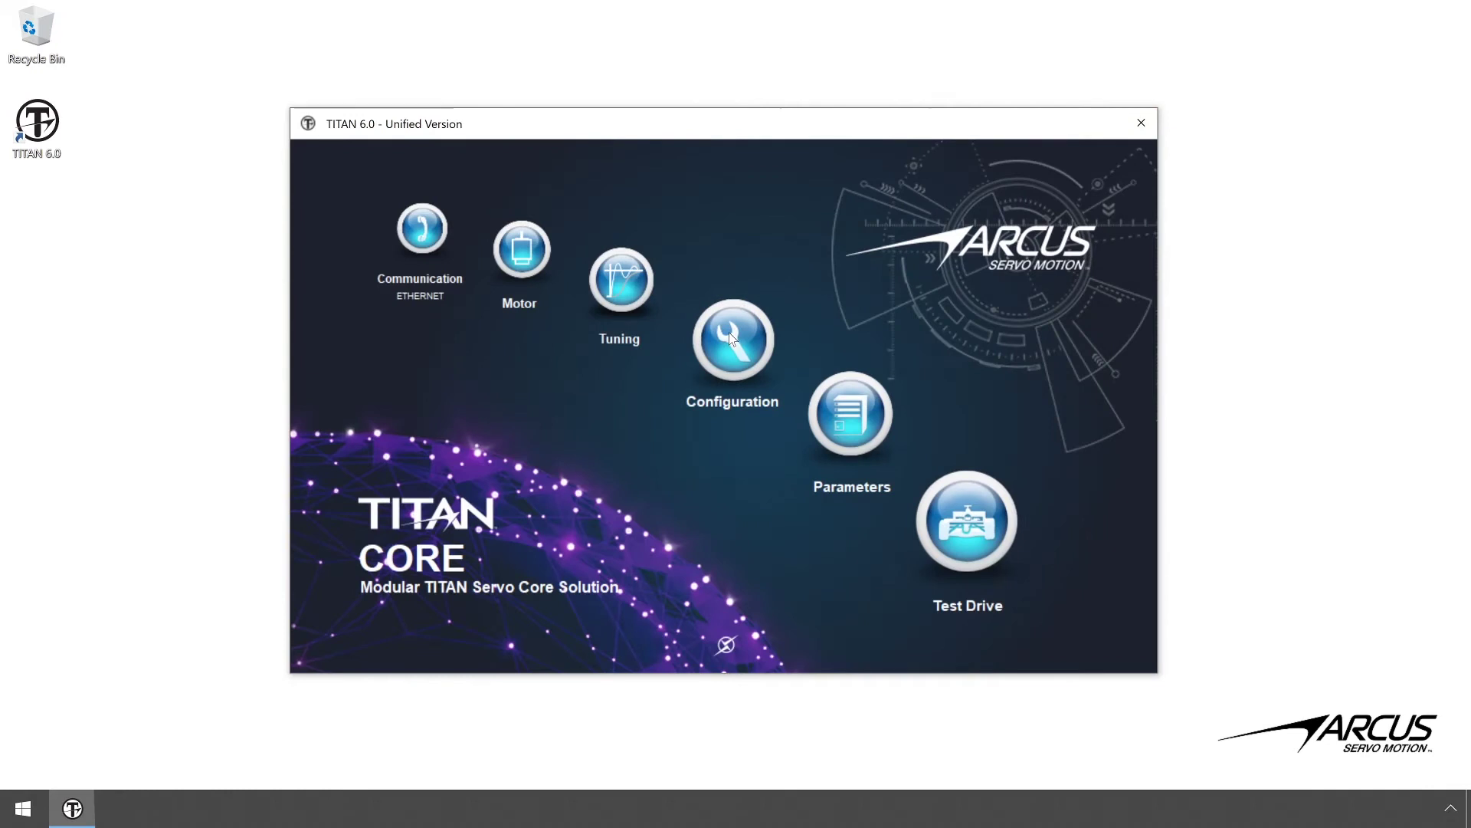
Set Motor Direction to Invert in Configuration and download it to the drive.
left_click(730, 339)
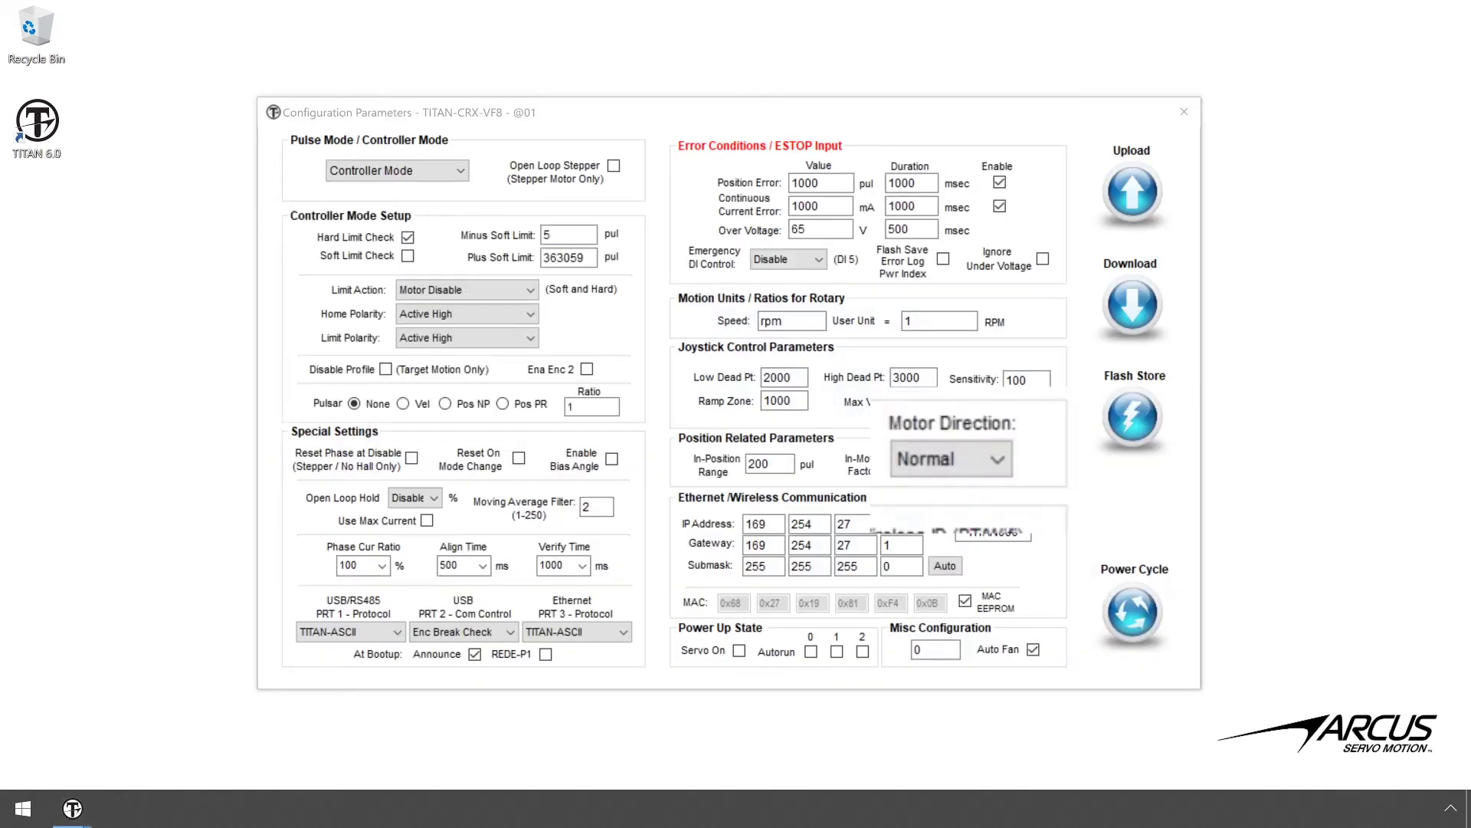
left_click(920, 466)
left_click(932, 512)
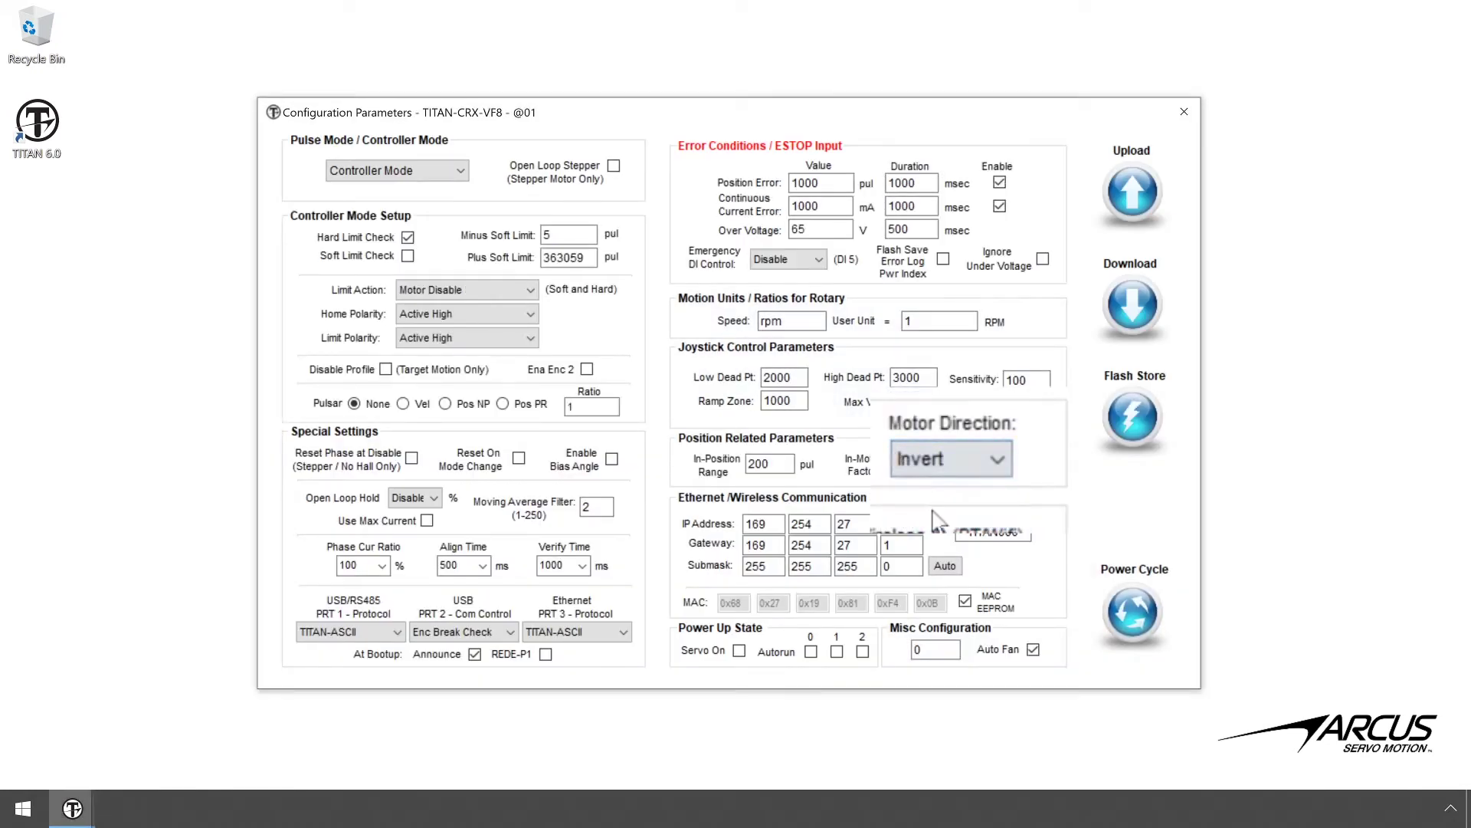
left_click(1133, 307)
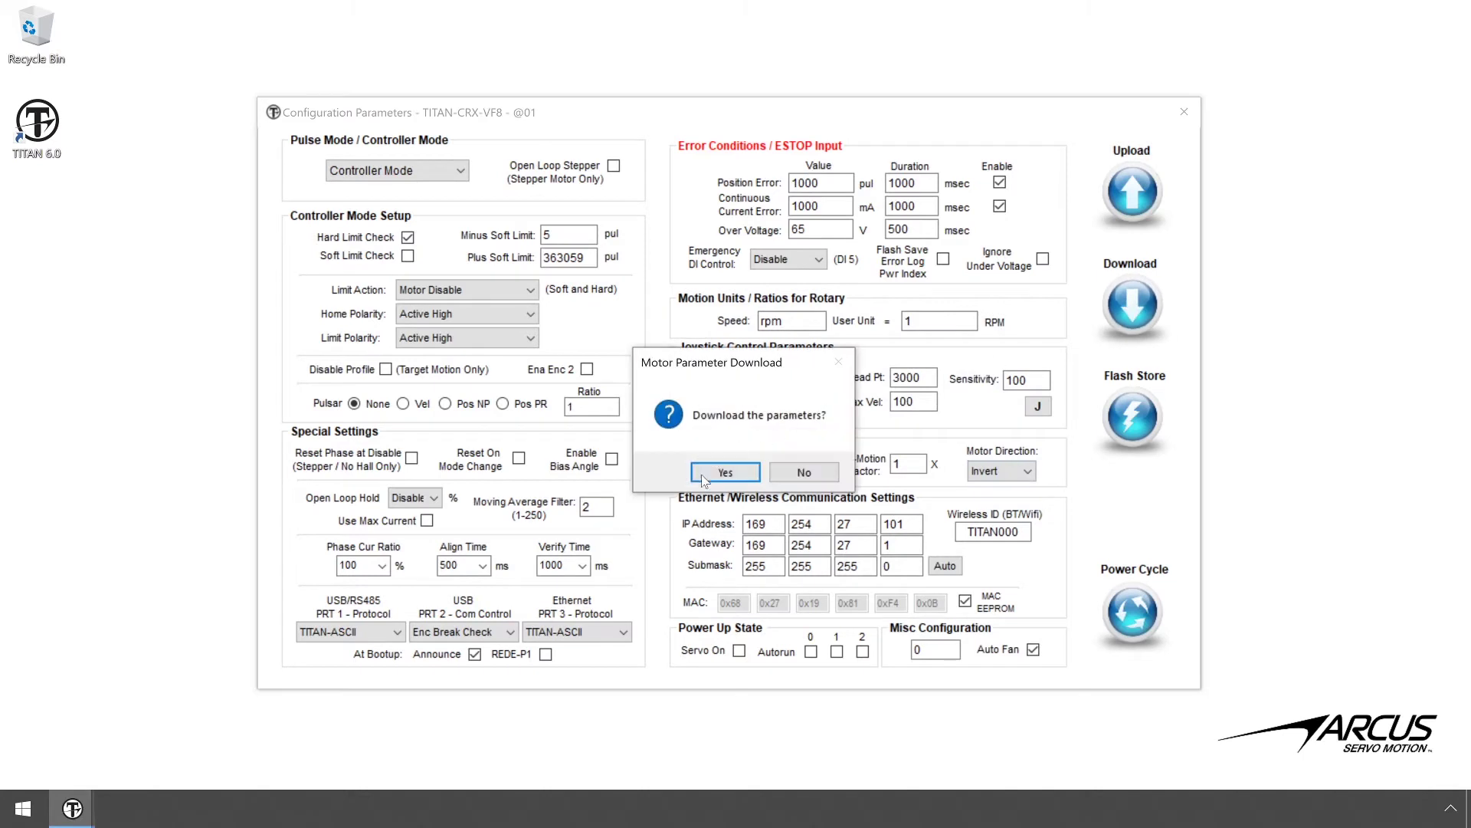
left_click(724, 472)
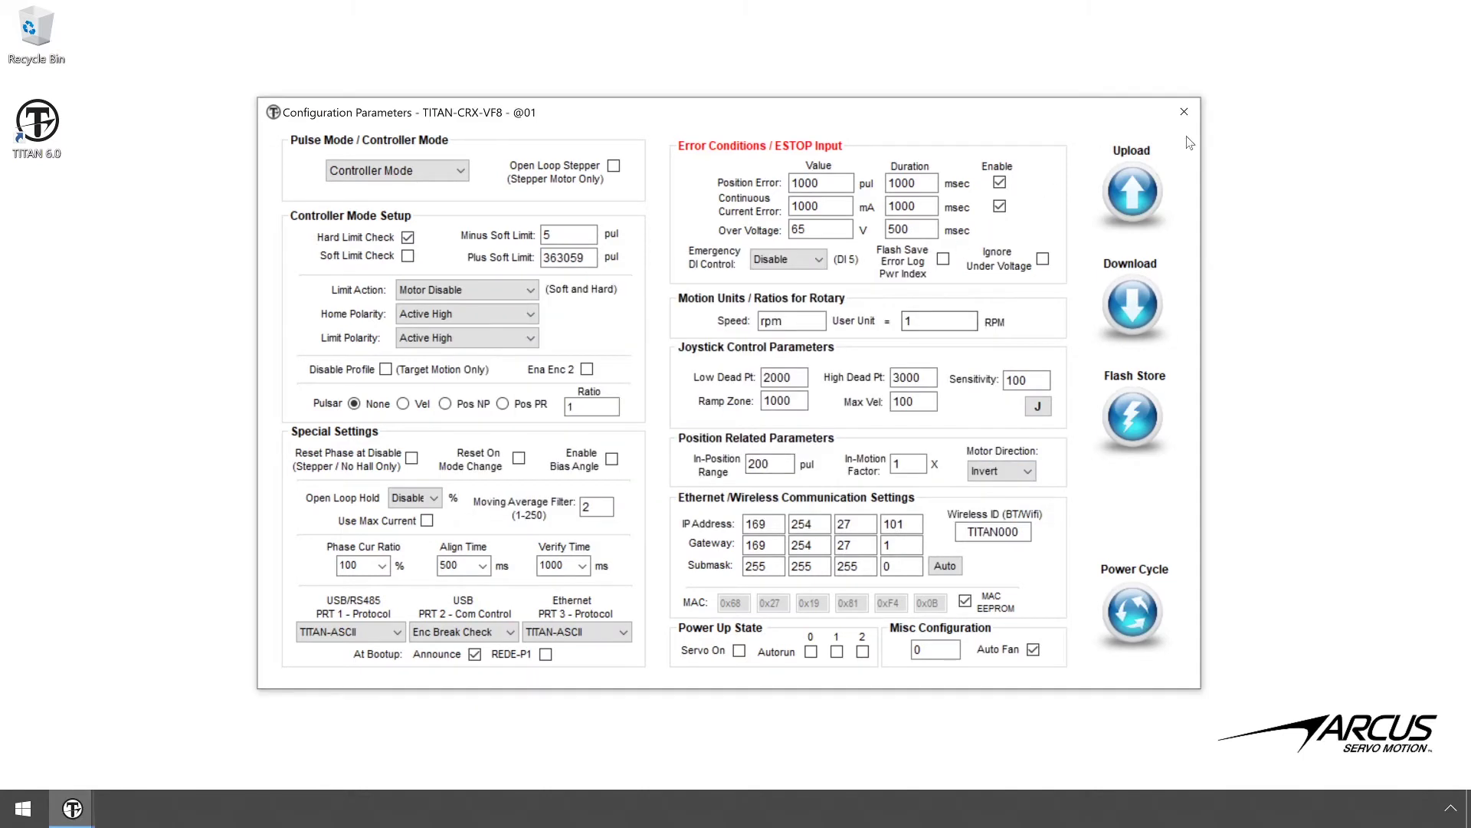
left_click(1184, 111)
left_click(961, 511)
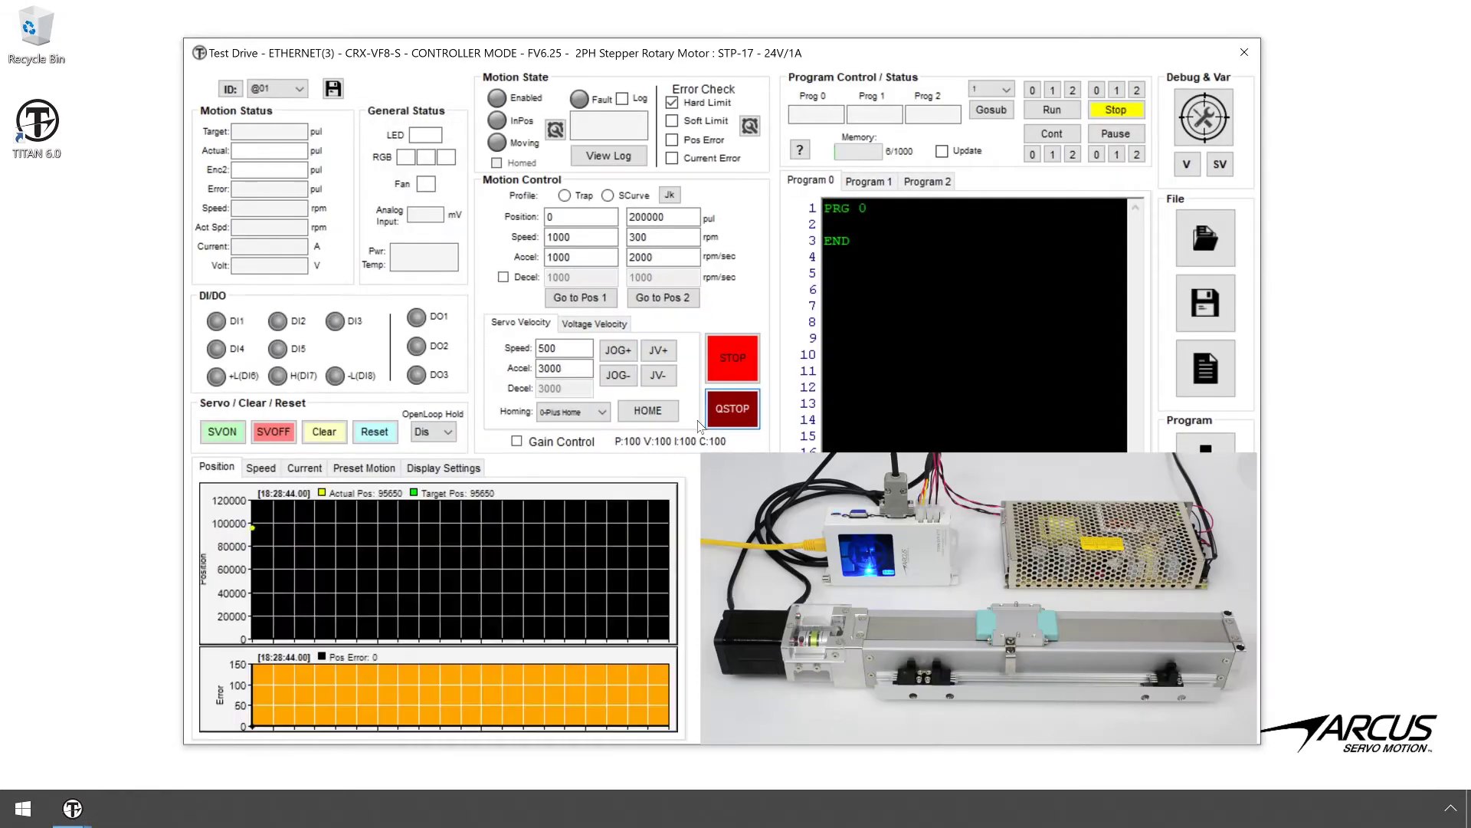
Jog the stage backward and set its actual position to 0.
left_click(625, 378)
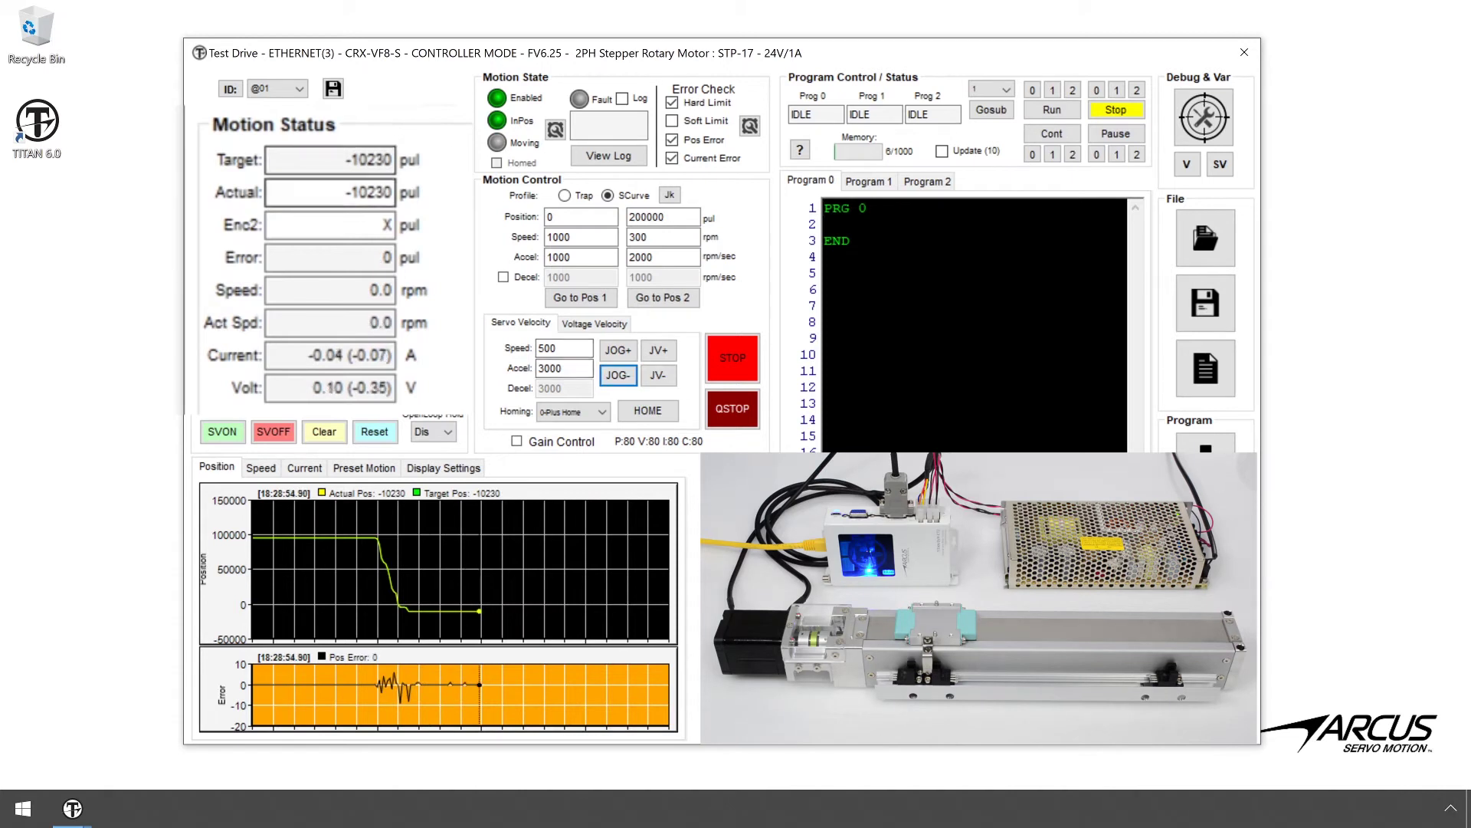
left_click(646, 359)
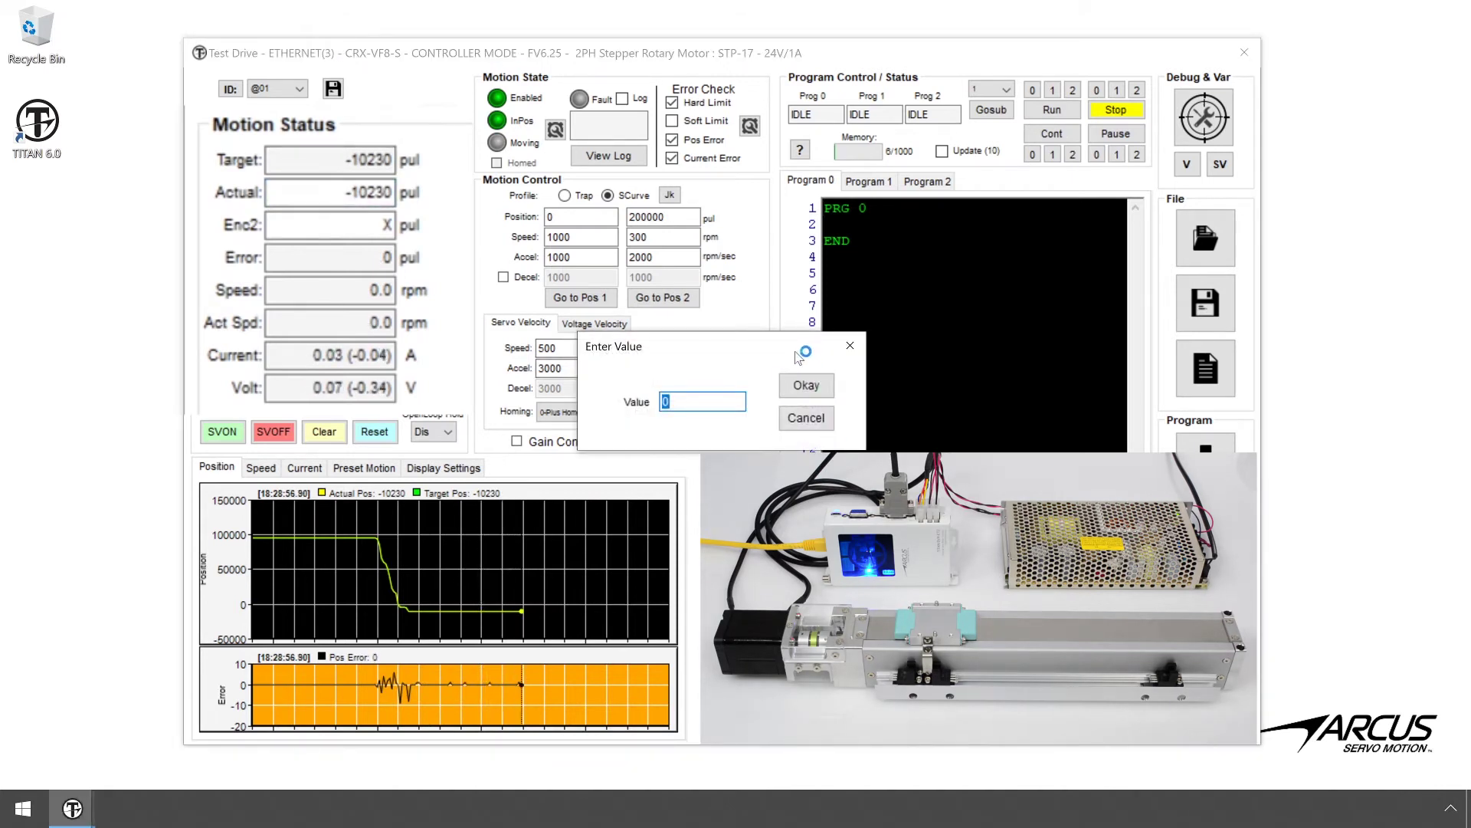
left_click(800, 389)
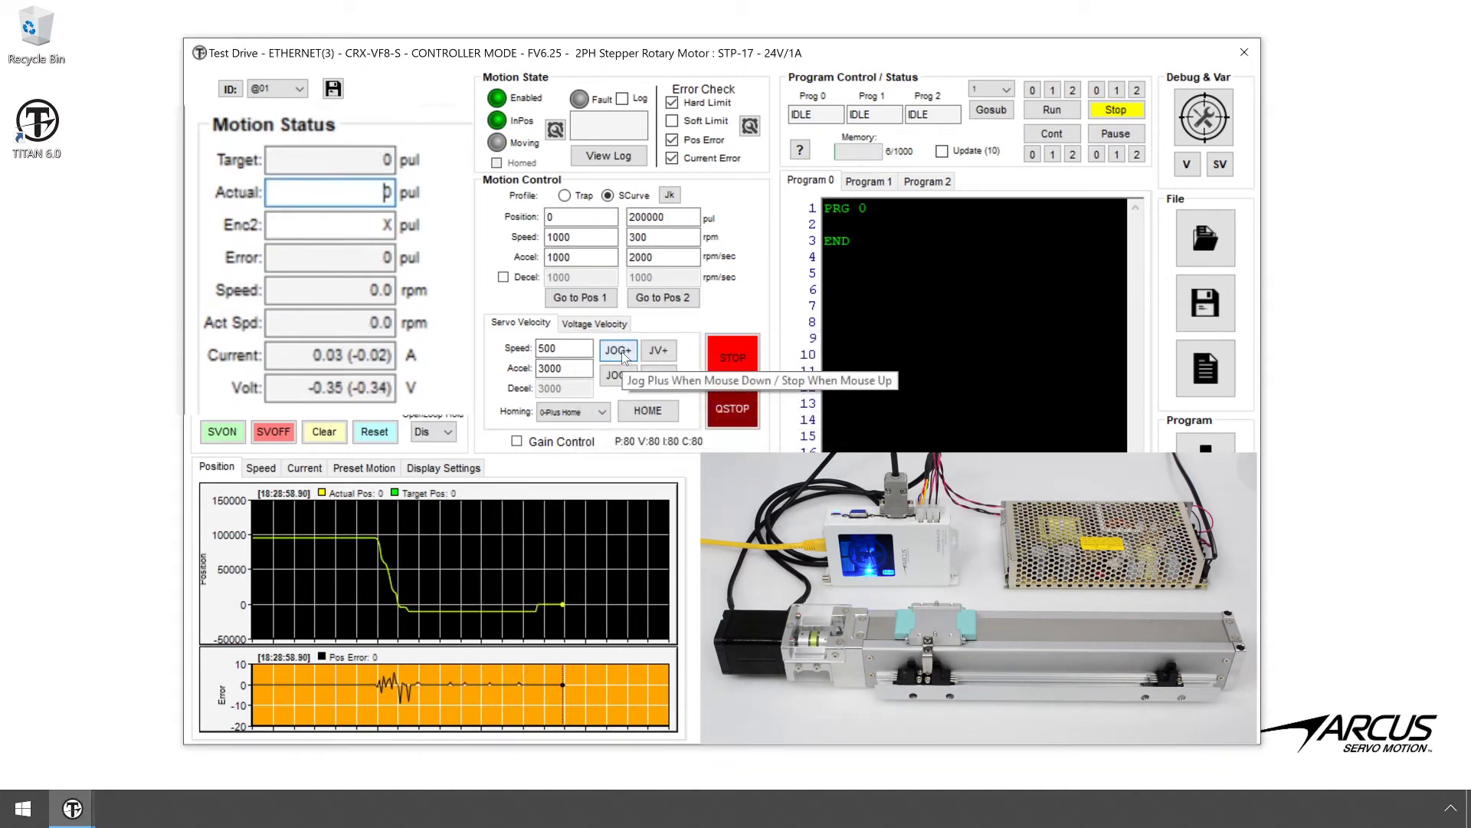
Jog the stage forward repeatedly until it reaches 228094.
left_click(624, 356)
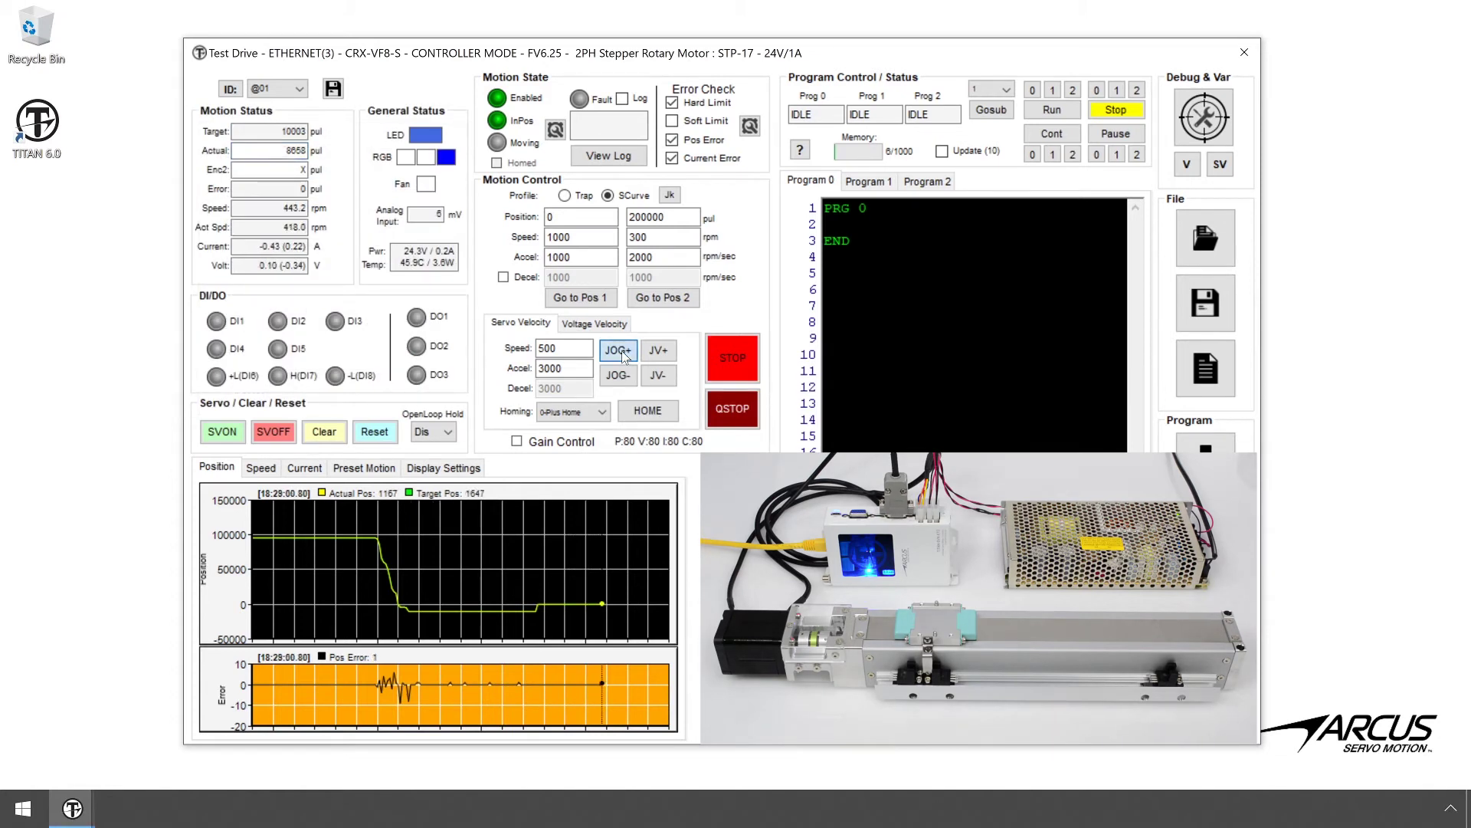
left_click(624, 356)
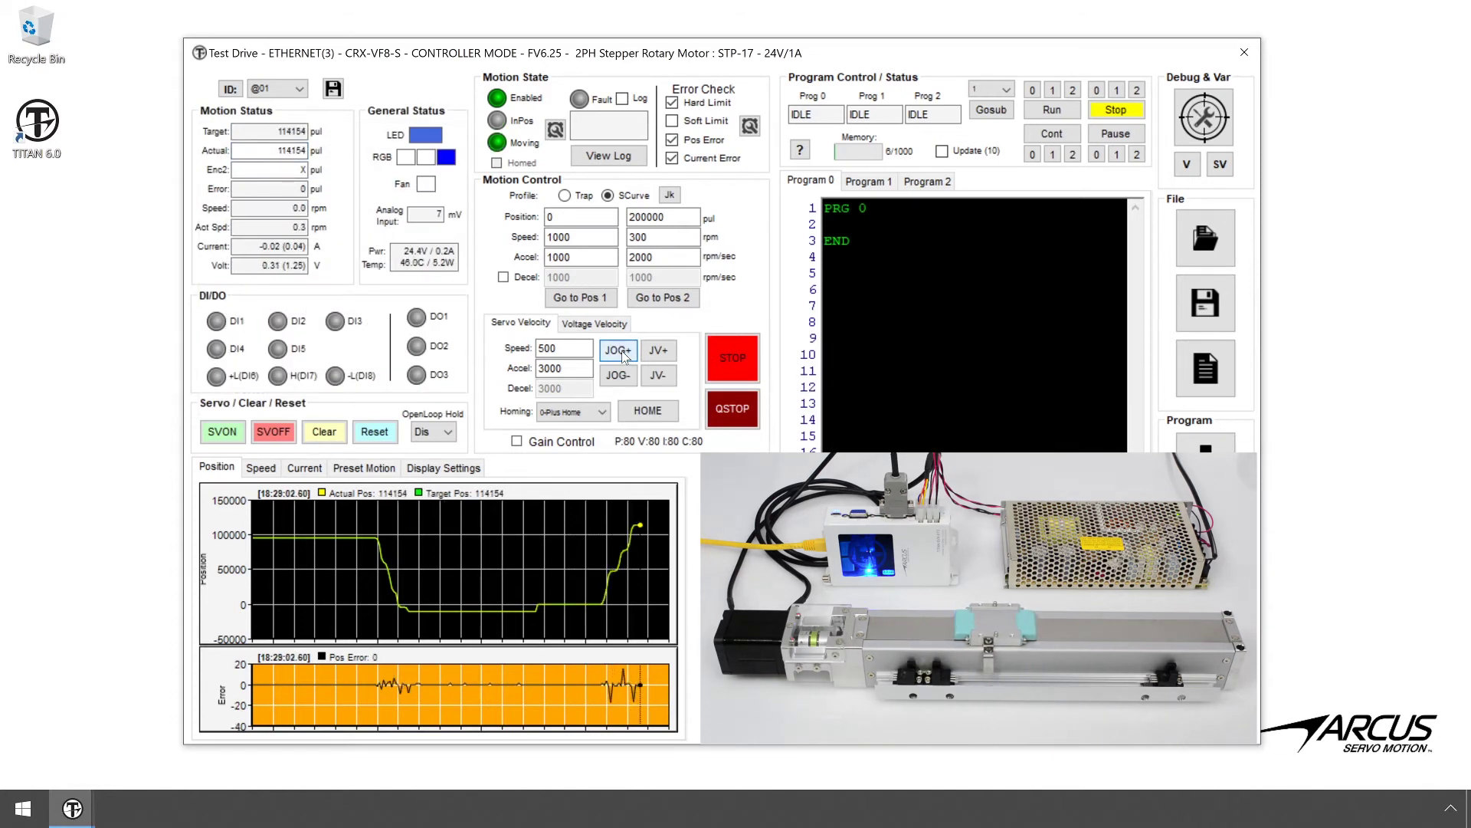
left_click(624, 355)
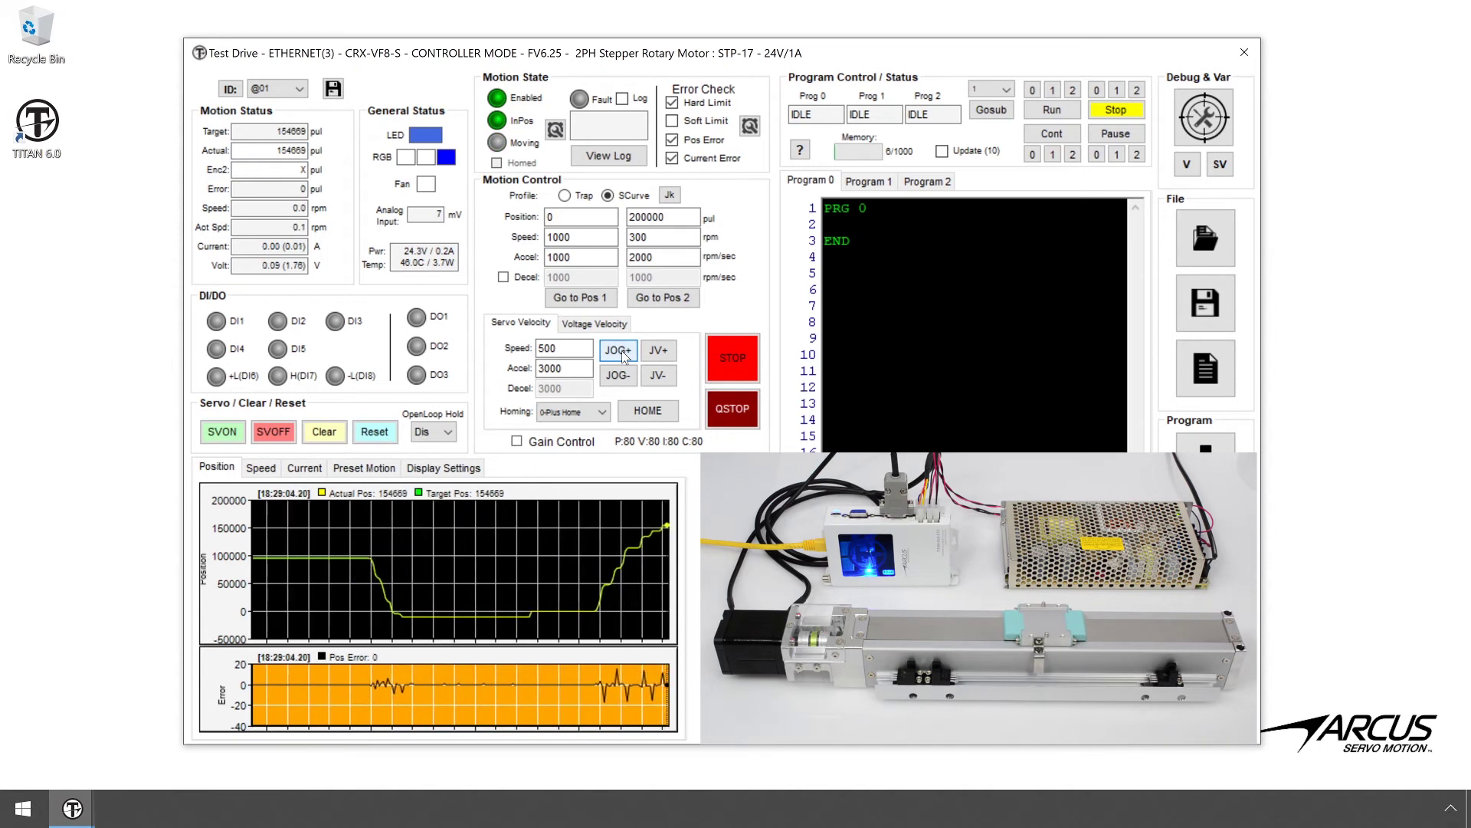
left_click(623, 356)
left_click(624, 356)
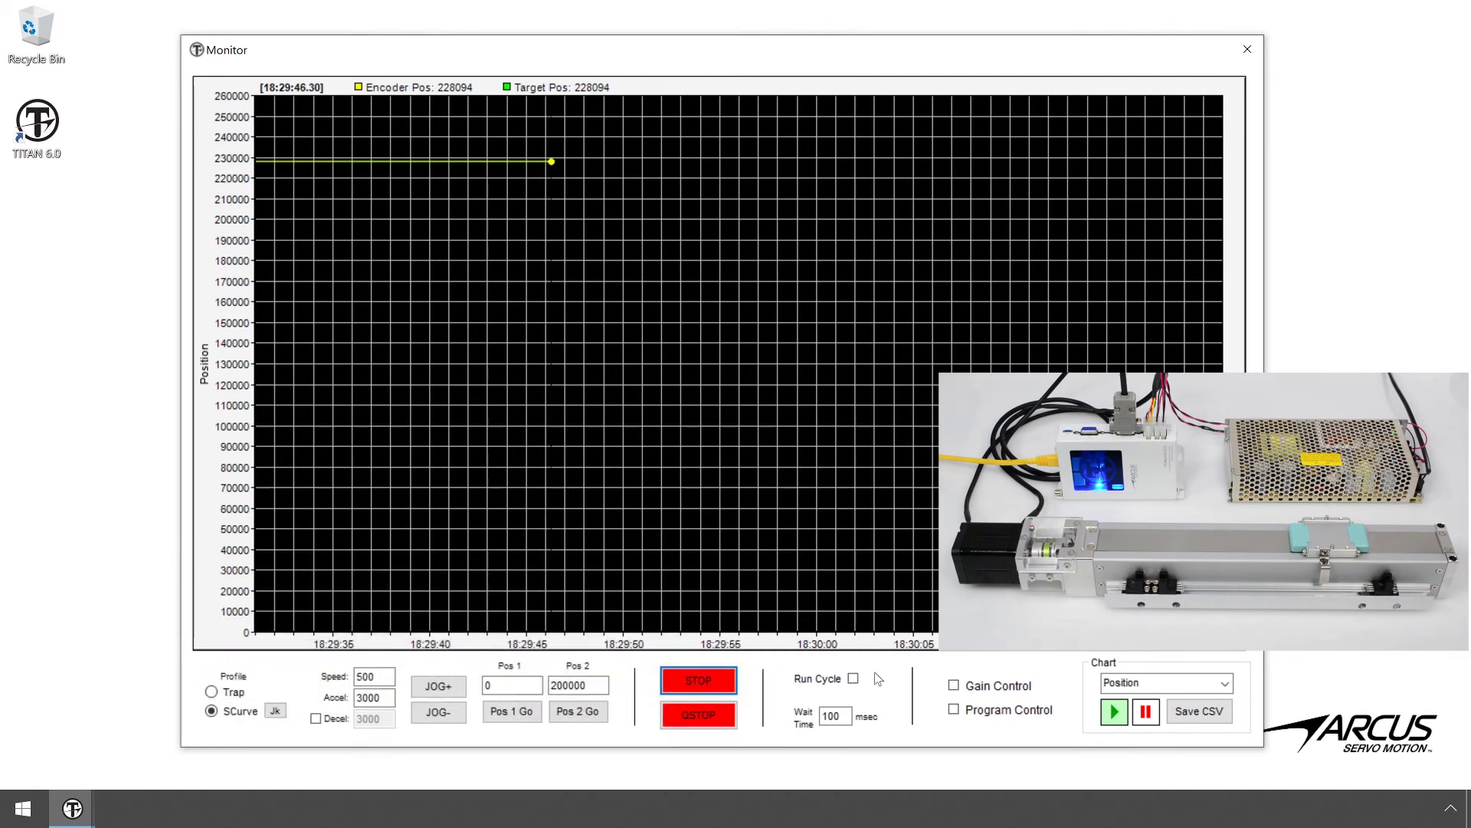
Turn on Run Cycle between positions 0 and 200000 and accept the Cycle Run prompt.
left_click(853, 679)
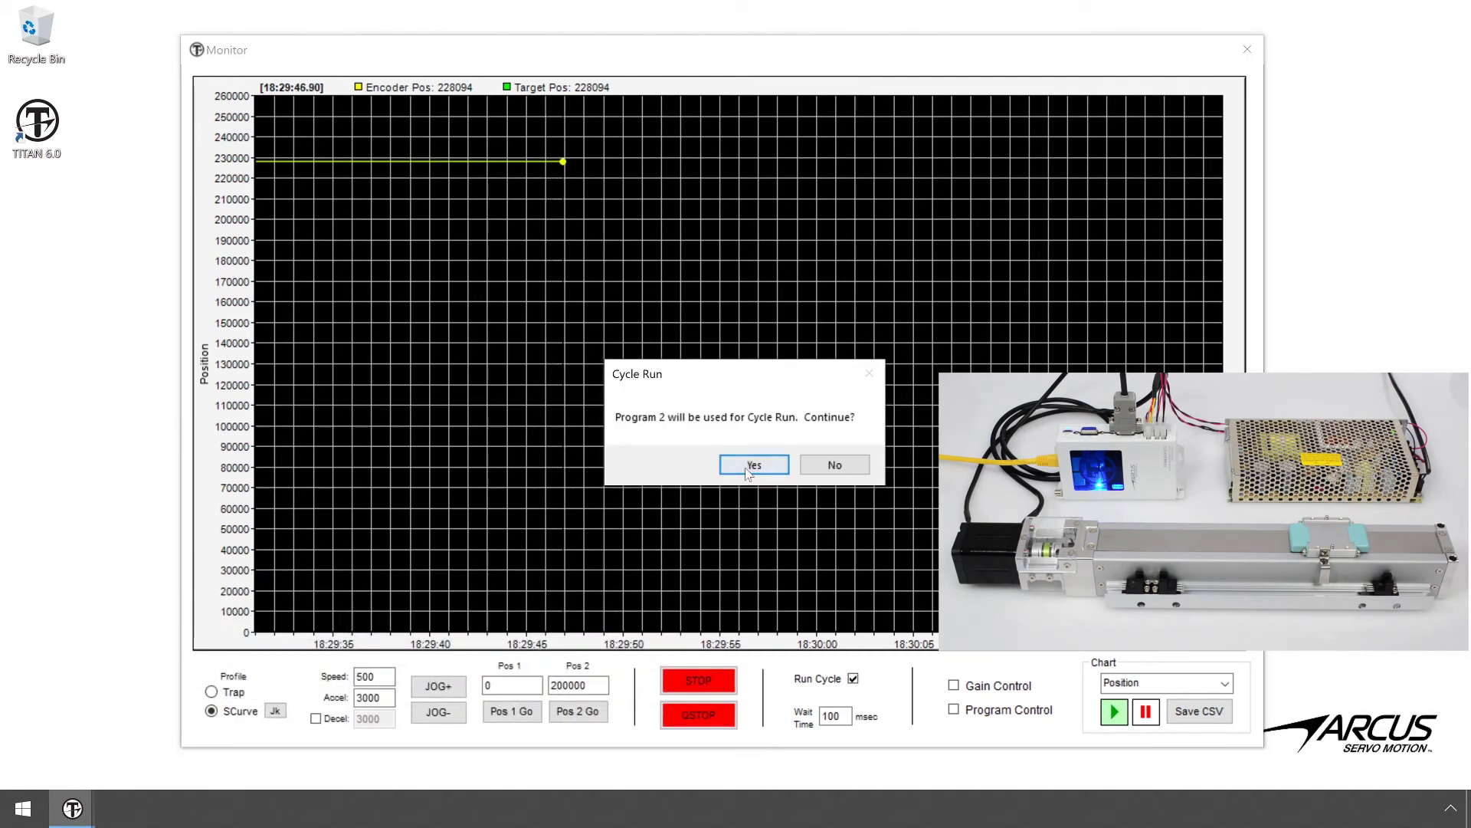
left_click(747, 467)
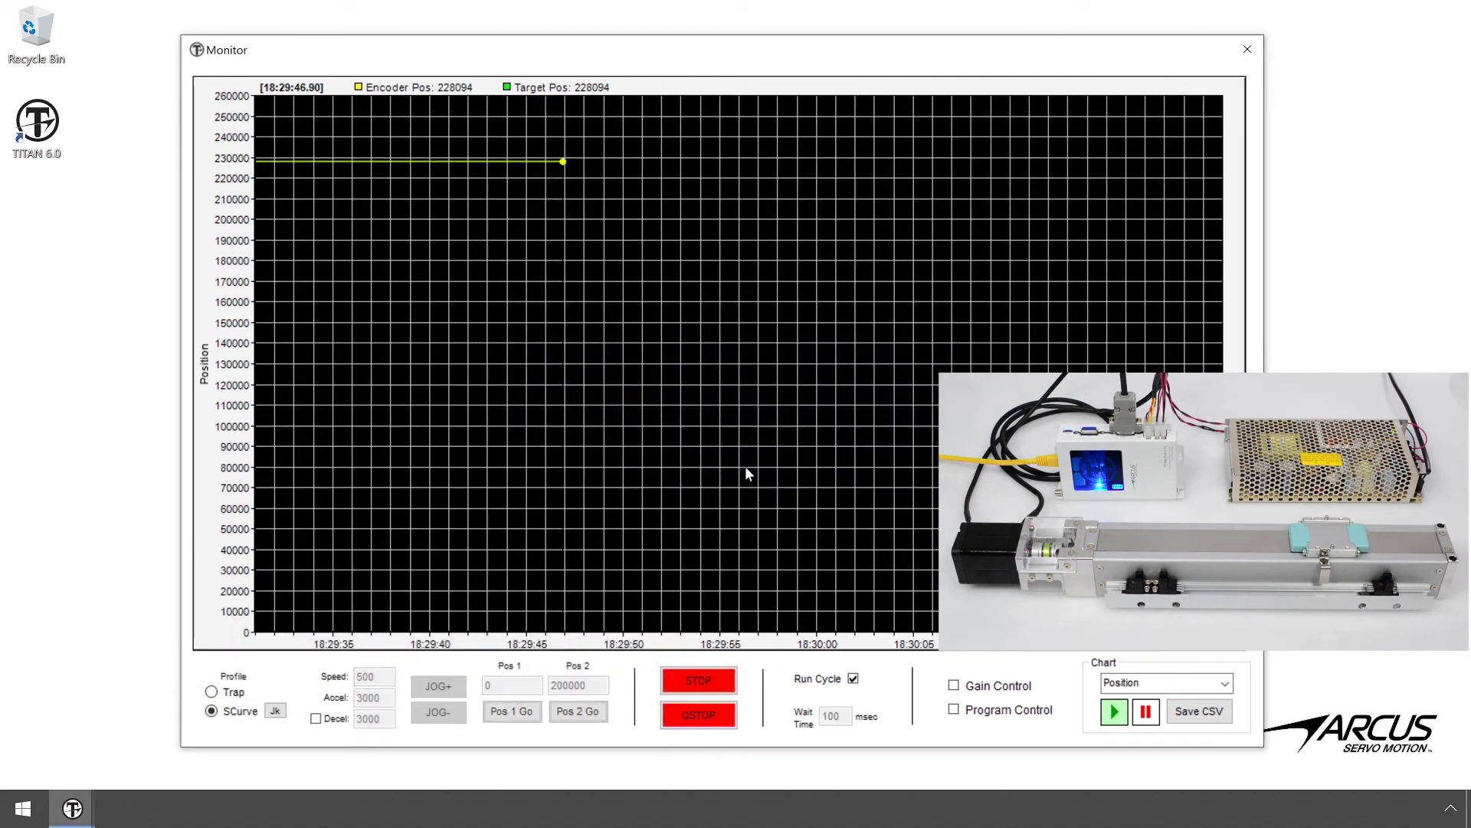